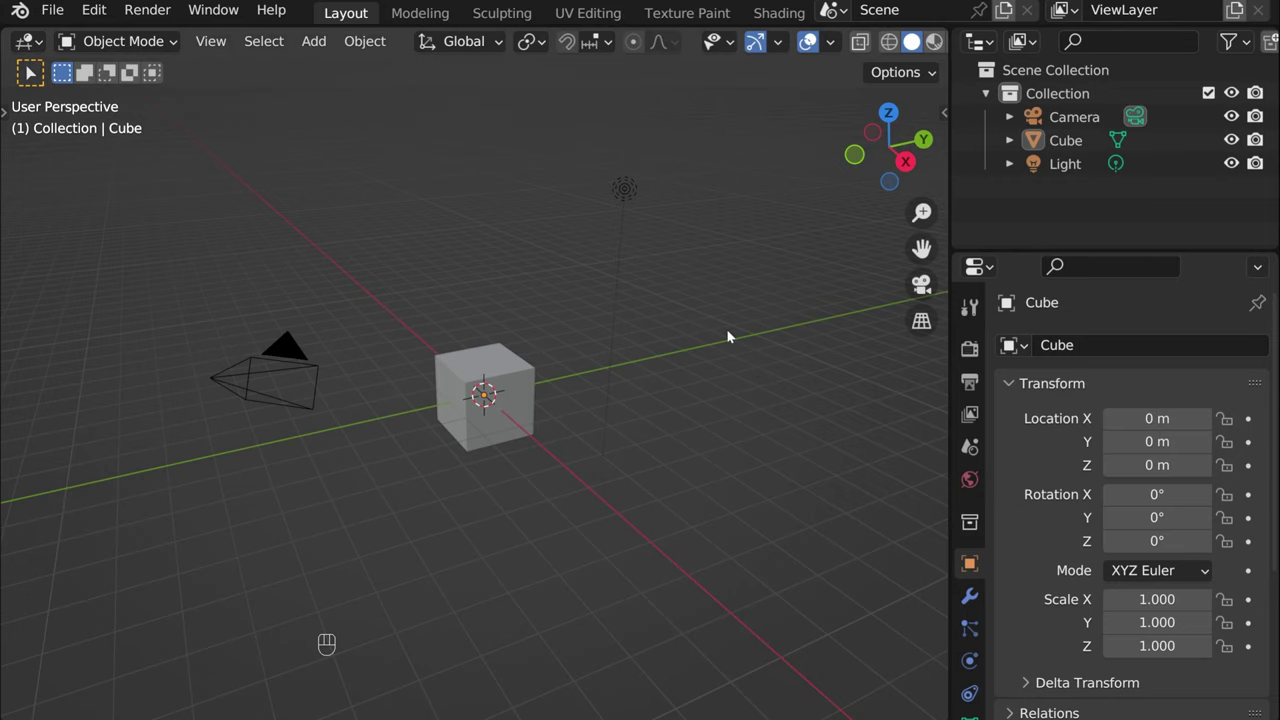
# Step: Orbit and zoom the viewport, briefly selecting and then deselecting the cube
pyautogui.moveTo(727, 337); pyautogui.dragTo(651, 380, button='middle')
pyautogui.scroll(3, 651, 380)
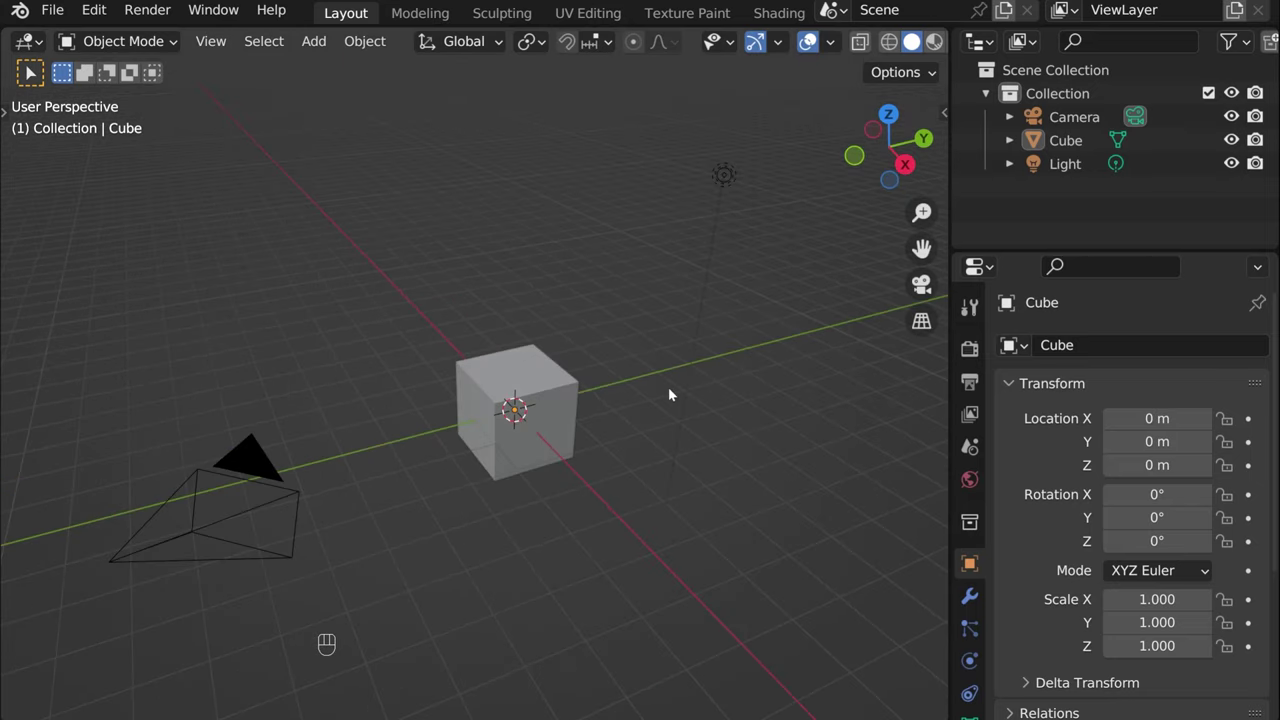
pyautogui.click(519, 424)
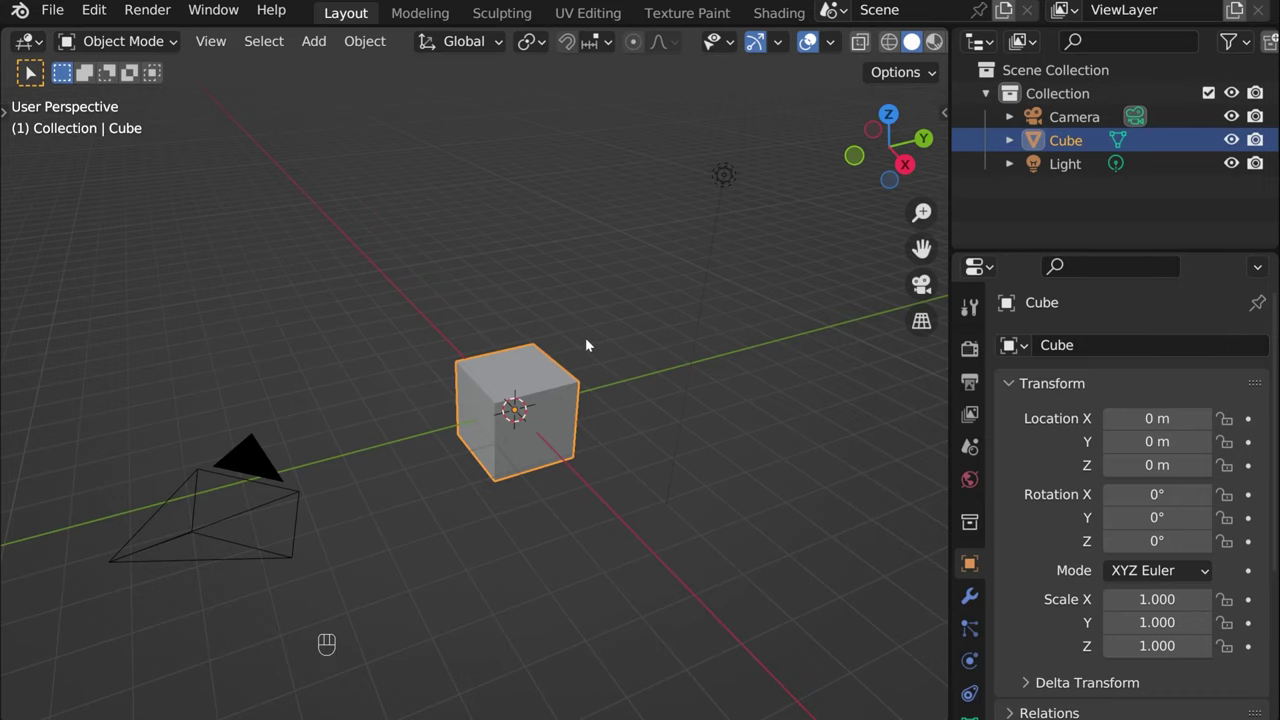
pyautogui.click(597, 294)
pyautogui.moveTo(600, 400)
pyautogui.mouseDown(button='middle')
pyautogui.moveTo(422, 346)
pyautogui.moveTo(514, 294)
pyautogui.moveTo(534, 429)
pyautogui.moveTo(558, 368)
pyautogui.moveTo(613, 385)
pyautogui.mouseUp(button='middle')
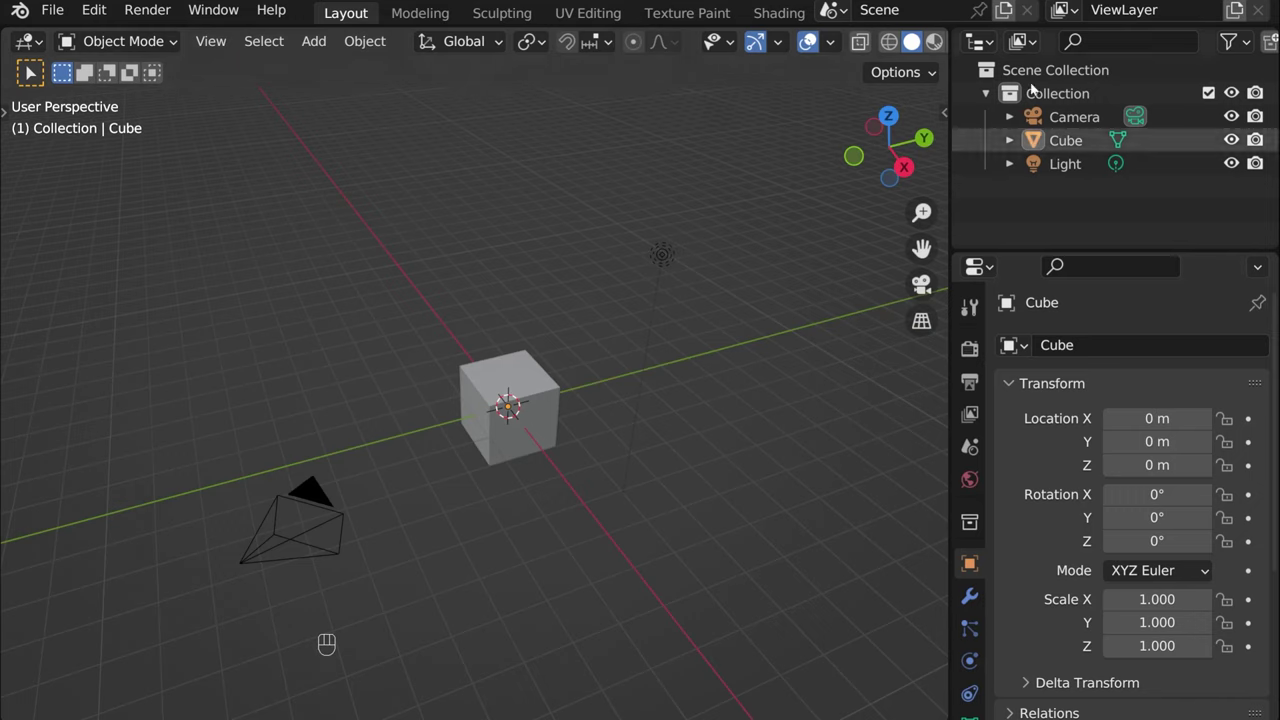
# Step: Select Camera, Cube and Light in the Outliner, ending on Cube, and orbit toward it
pyautogui.click(1057, 121)
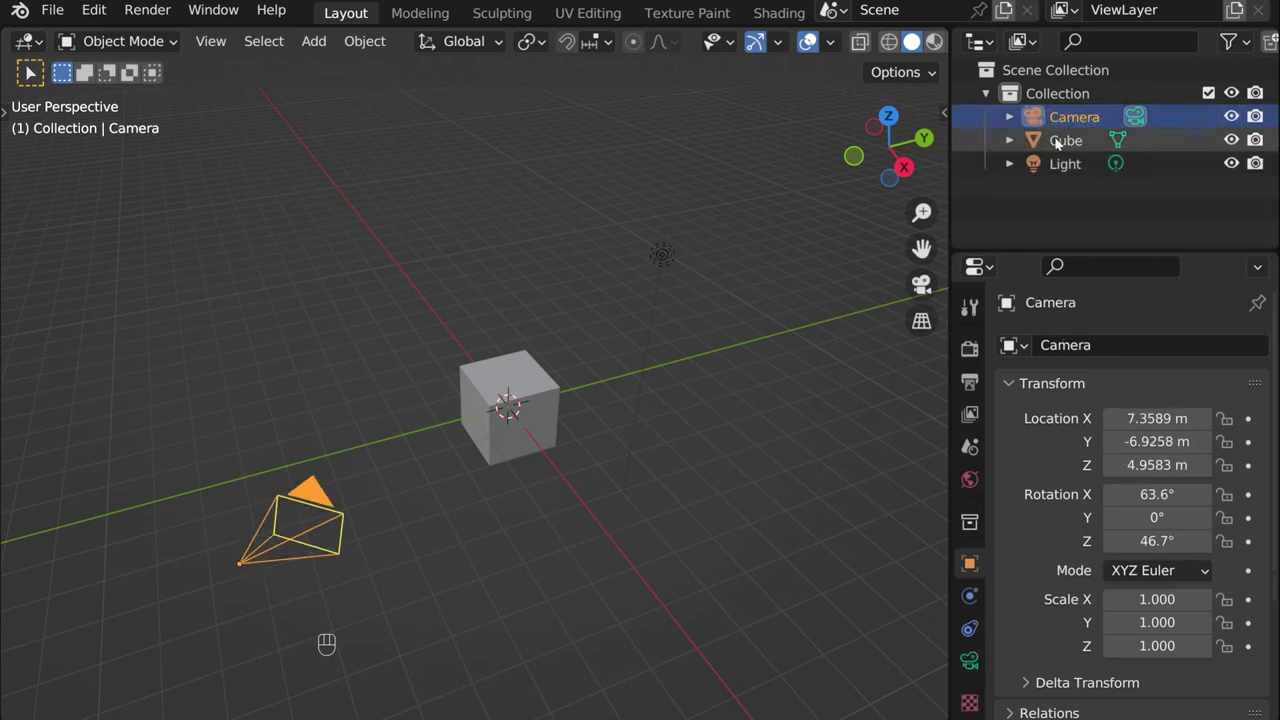
pyautogui.click(1058, 142)
pyautogui.click(1060, 165)
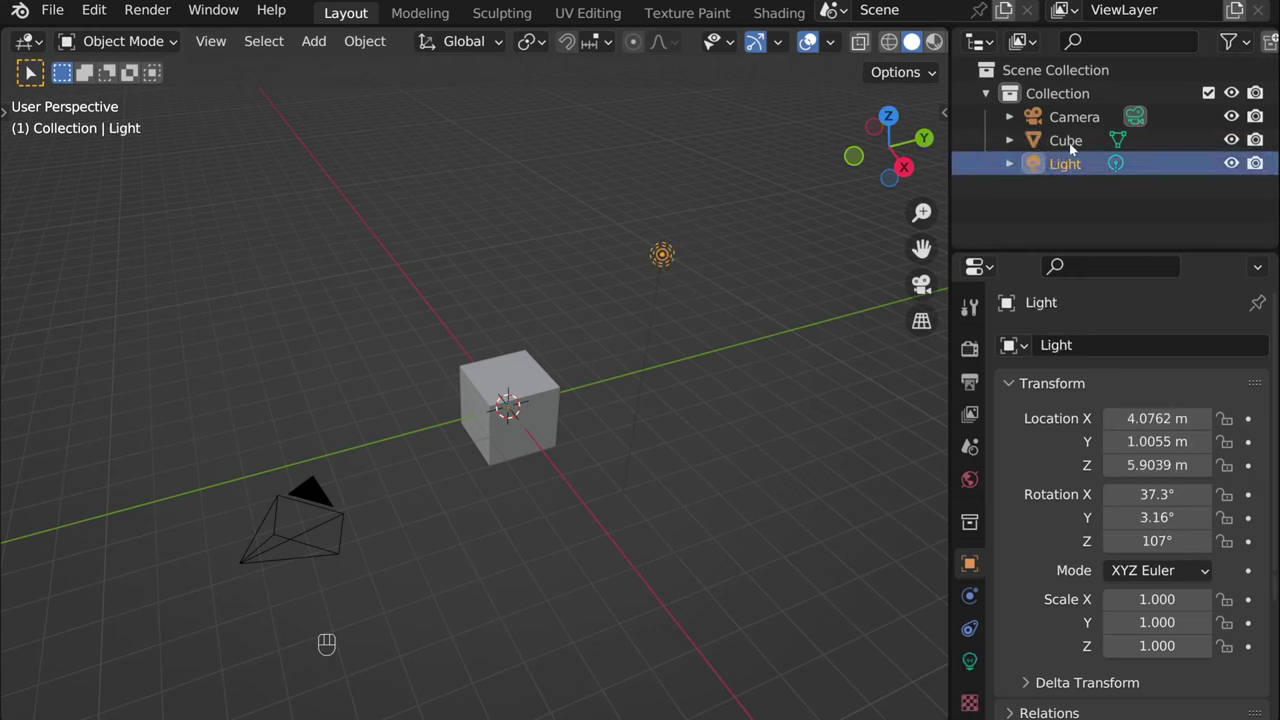
pyautogui.click(1066, 117)
pyautogui.click(1066, 140)
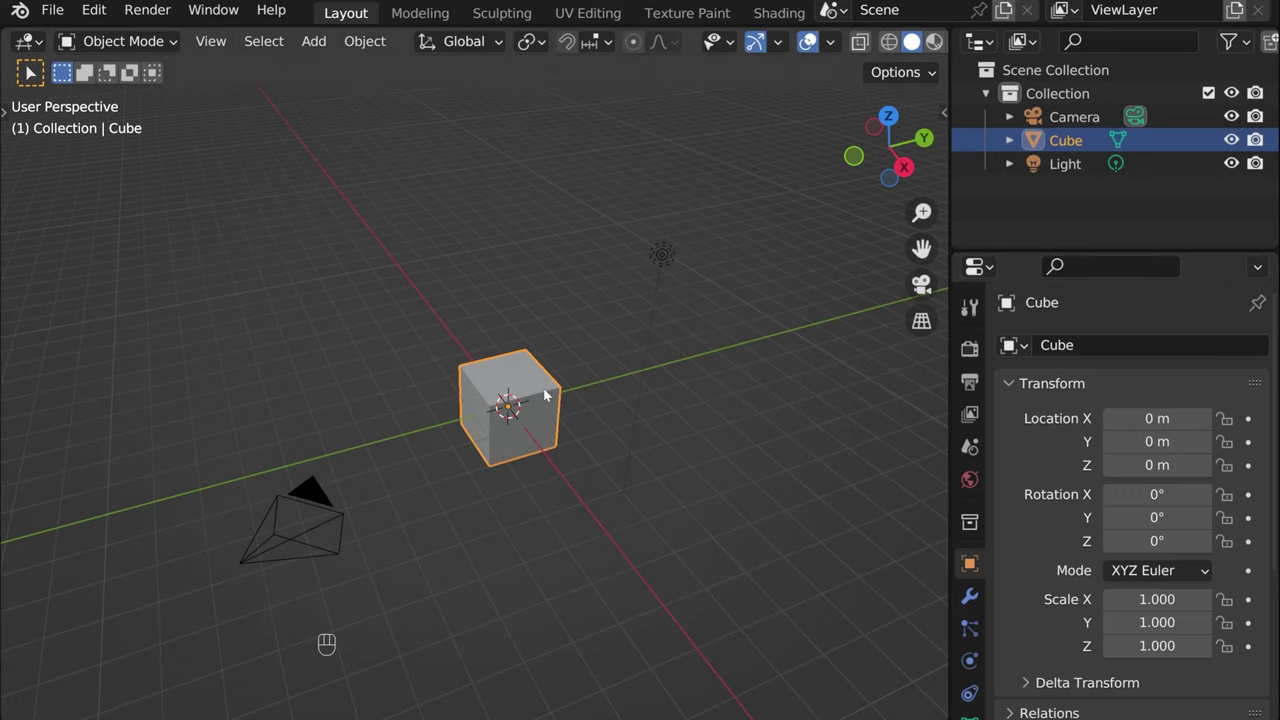
pyautogui.rightClick(581, 386)
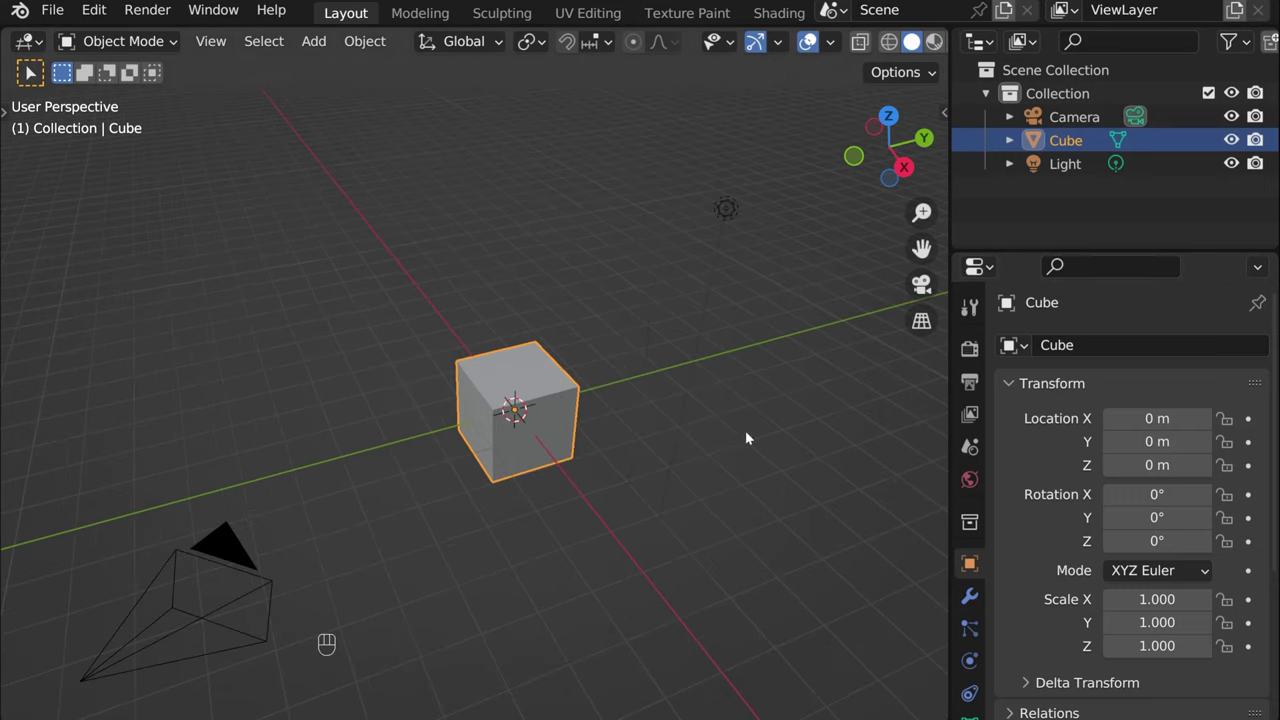
pyautogui.moveTo(711, 434); pyautogui.dragTo(552, 428, button='middle')
pyautogui.scroll(2, 556, 428)
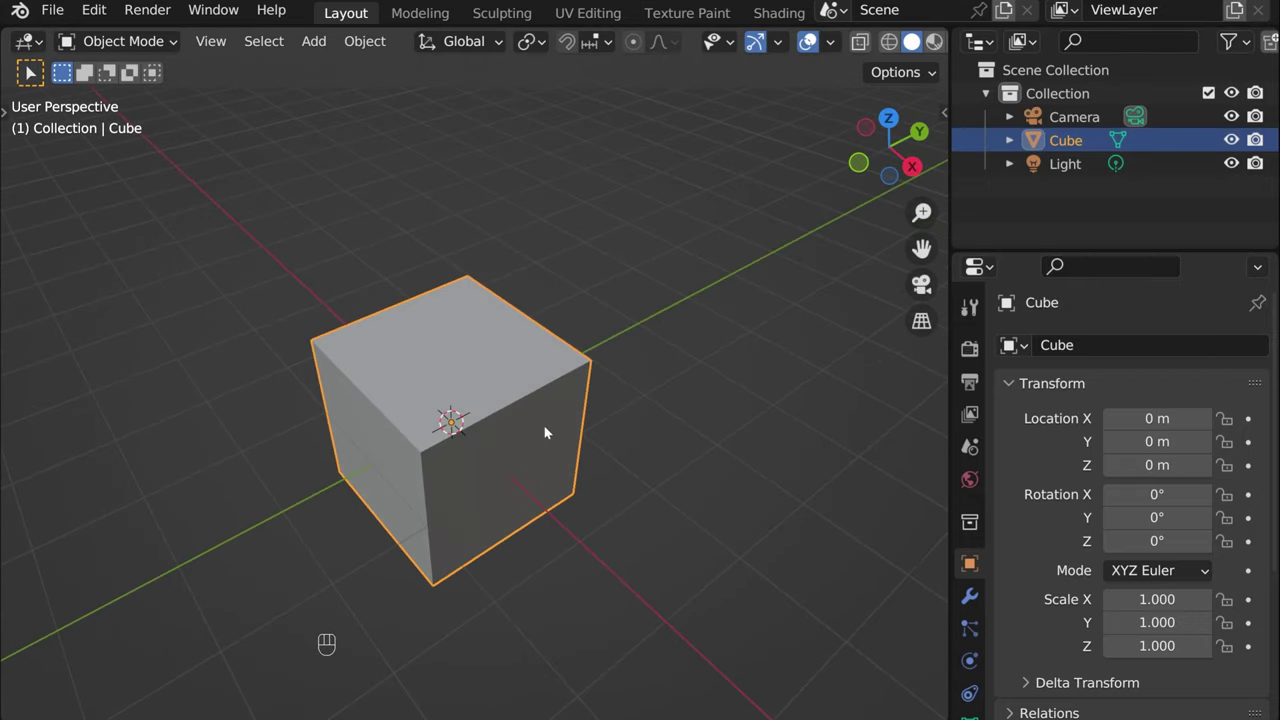
pyautogui.scroll(-2, 543, 434)
pyautogui.scroll(2, 543, 434)
# Step: Switch the cube to Edit Mode and deselect the whole mesh
pyautogui.click(118, 44)
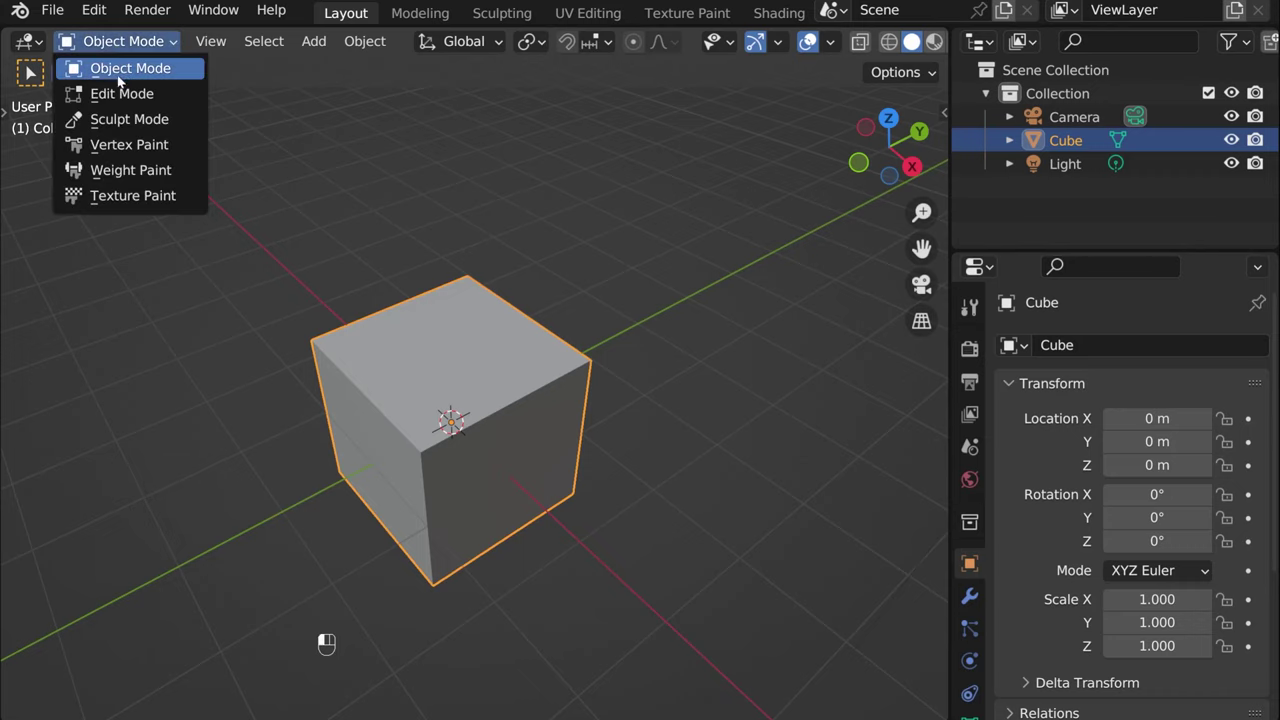
pyautogui.click(118, 91)
pyautogui.moveTo(198, 375); pyautogui.dragTo(487, 470, button='middle')
pyautogui.hotkey('alt', 'a')
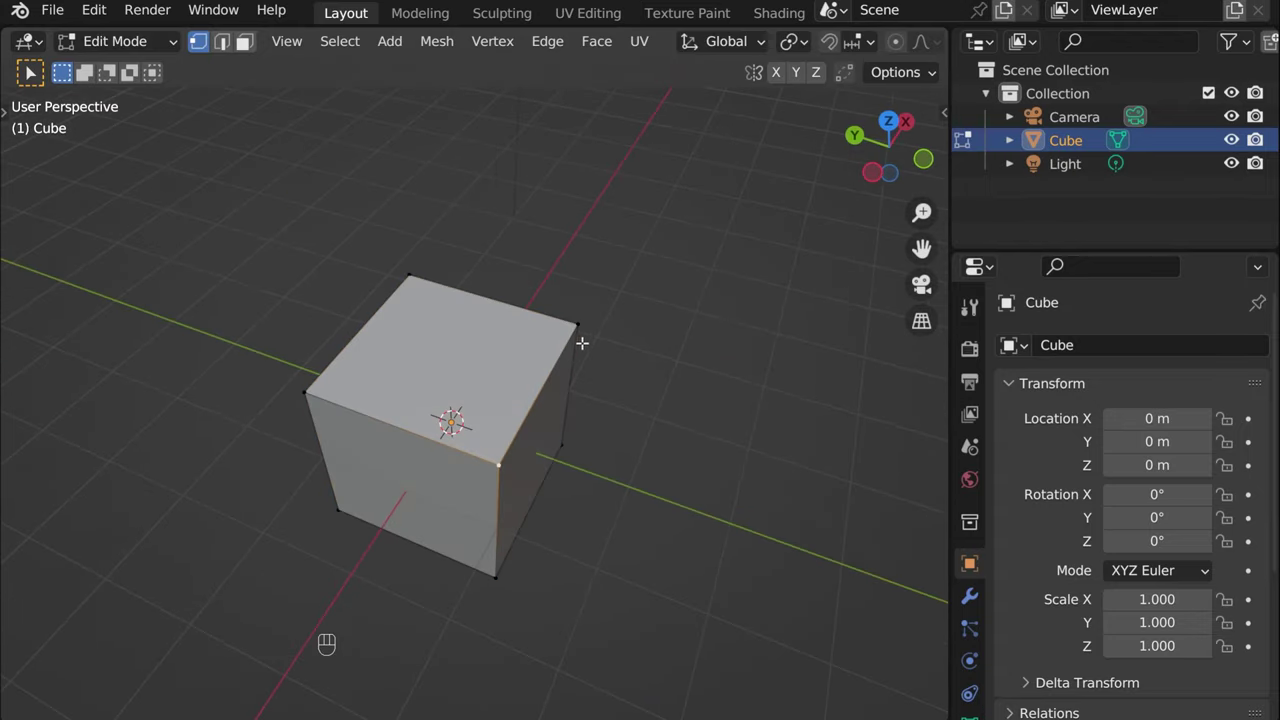
# Step: Try selecting a corner vertex, then the back and front-left top edges in edge select
pyautogui.click(579, 327)
pyautogui.click(572, 442)
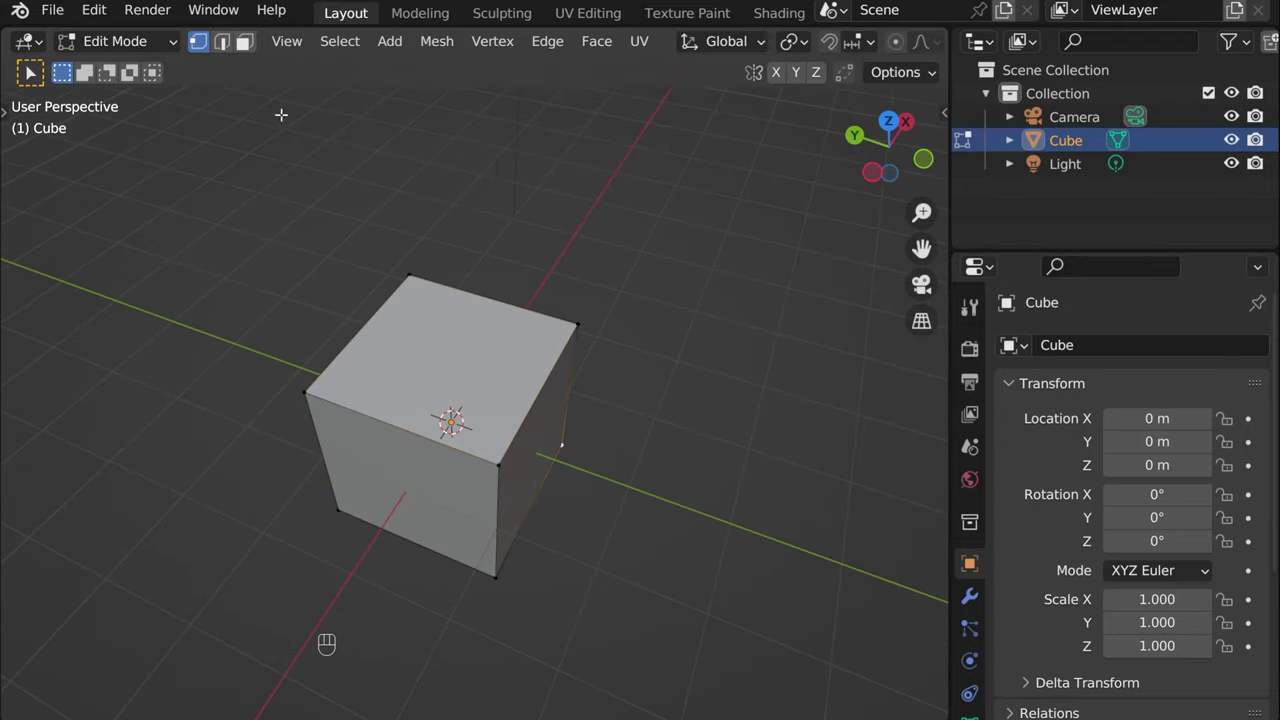
pyautogui.click(221, 41)
pyautogui.click(447, 291)
pyautogui.click(360, 420)
# Step: In face select, pick the top, front and right faces, then return to edge select
pyautogui.click(243, 42)
pyautogui.click(448, 385)
pyautogui.click(431, 513)
pyautogui.click(511, 478)
pyautogui.moveTo(434, 388); pyautogui.dragTo(560, 335, button='middle')
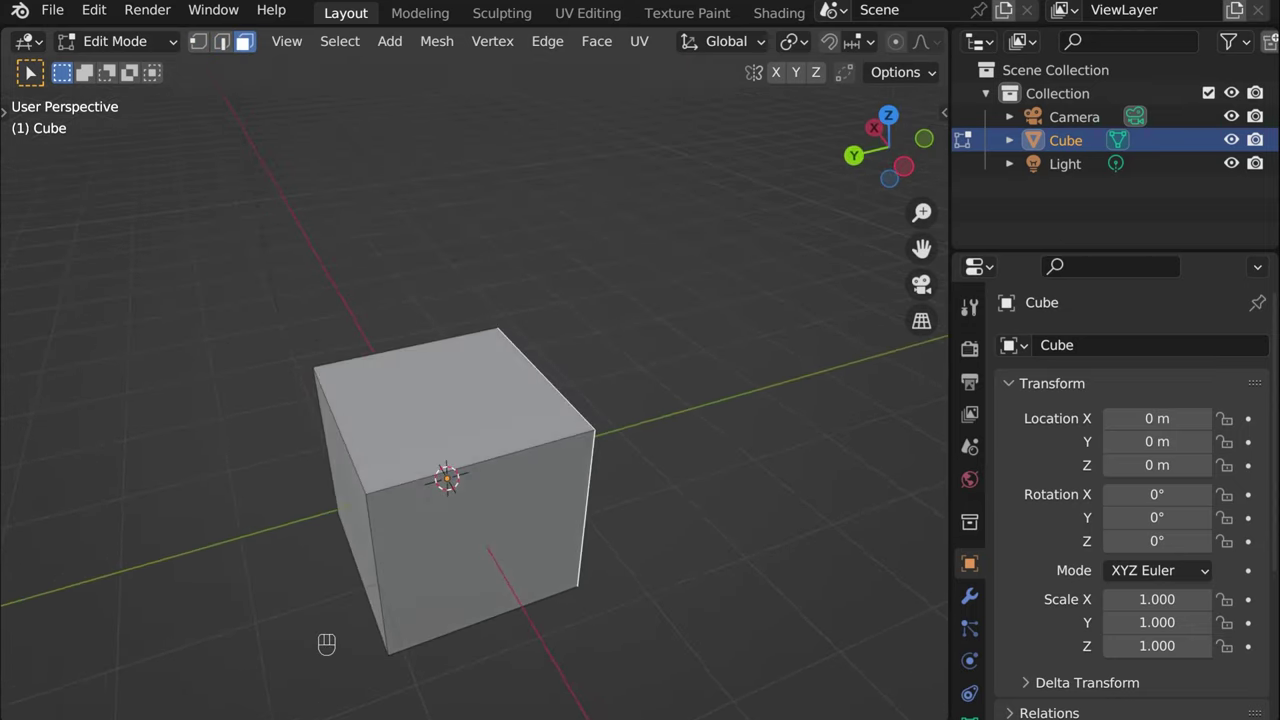
pyautogui.click(222, 41)
# Step: In vertex select, select the whole mesh, test scaling it smaller, then undo
pyautogui.click(198, 41)
pyautogui.moveTo(380, 381); pyautogui.dragTo(227, 388, button='middle')
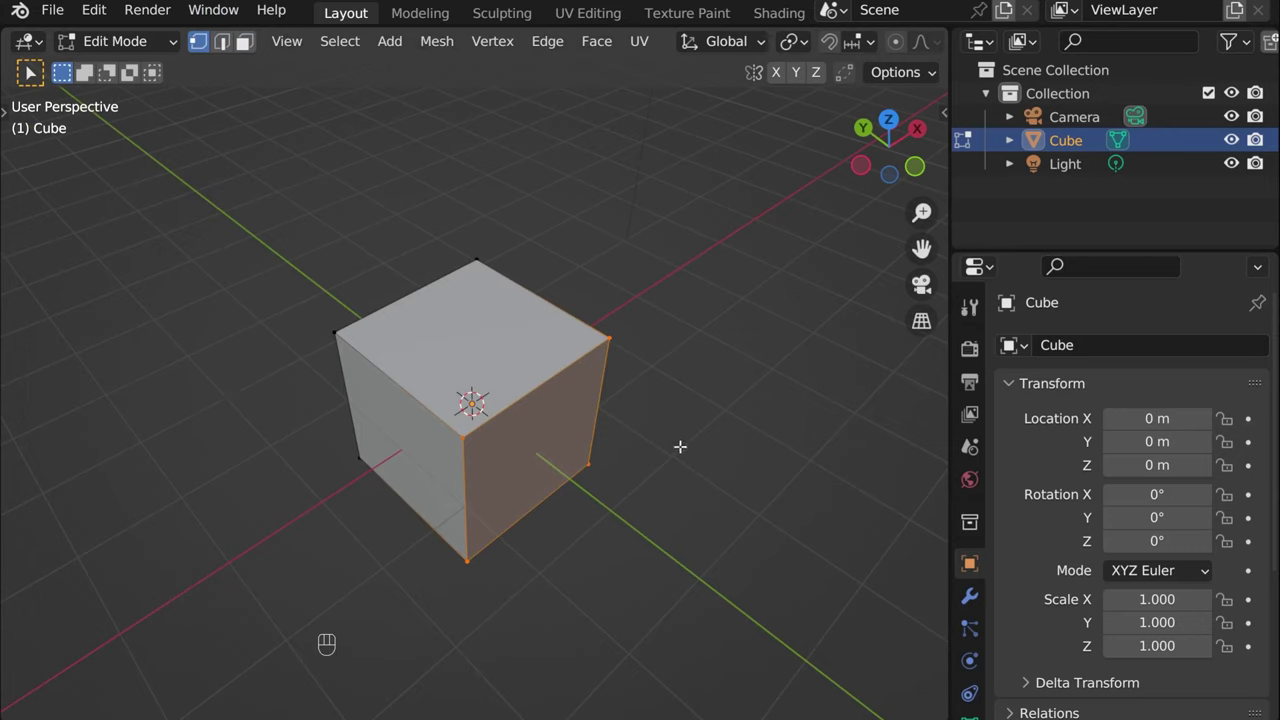
pyautogui.press('a')
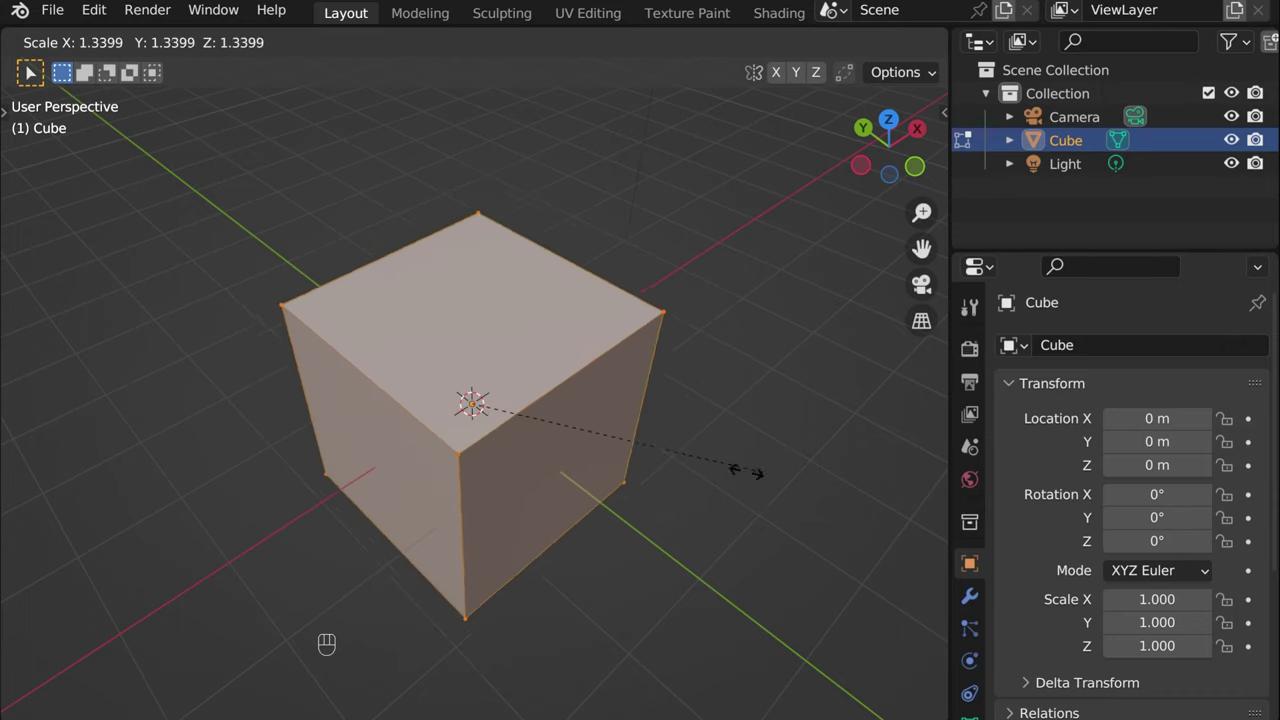
pyautogui.click(620, 463)
pyautogui.hotkey('ctrl', 'z')
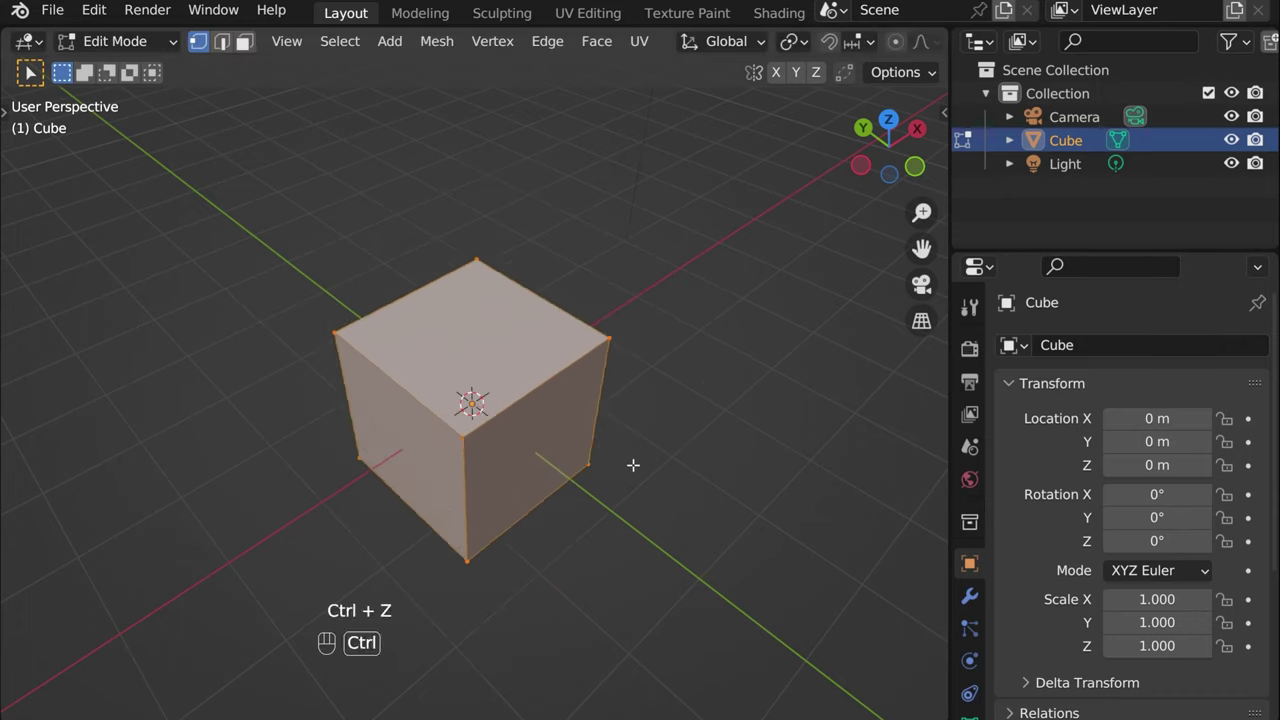
# Step: Test a rotation and undo it, then move the whole mesh about 1.34 m left
pyautogui.moveTo(633, 465); pyautogui.dragTo(457, 500, button='middle')
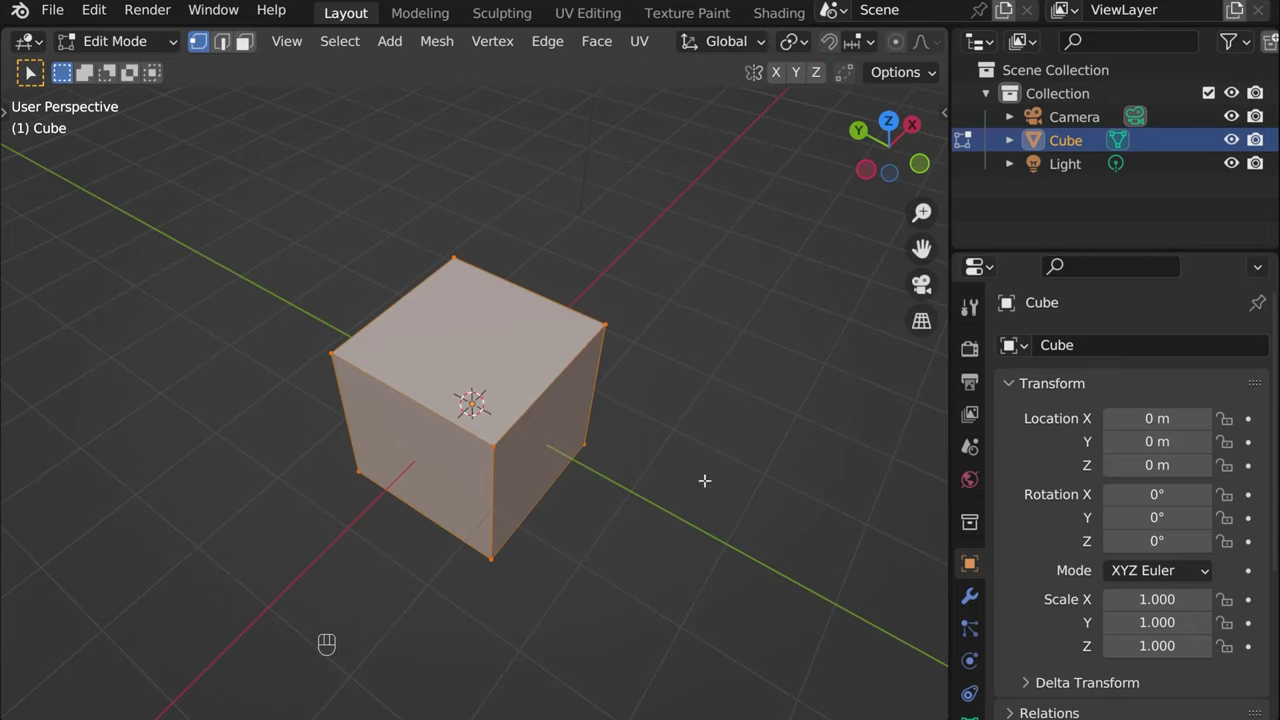
pyautogui.press('r')
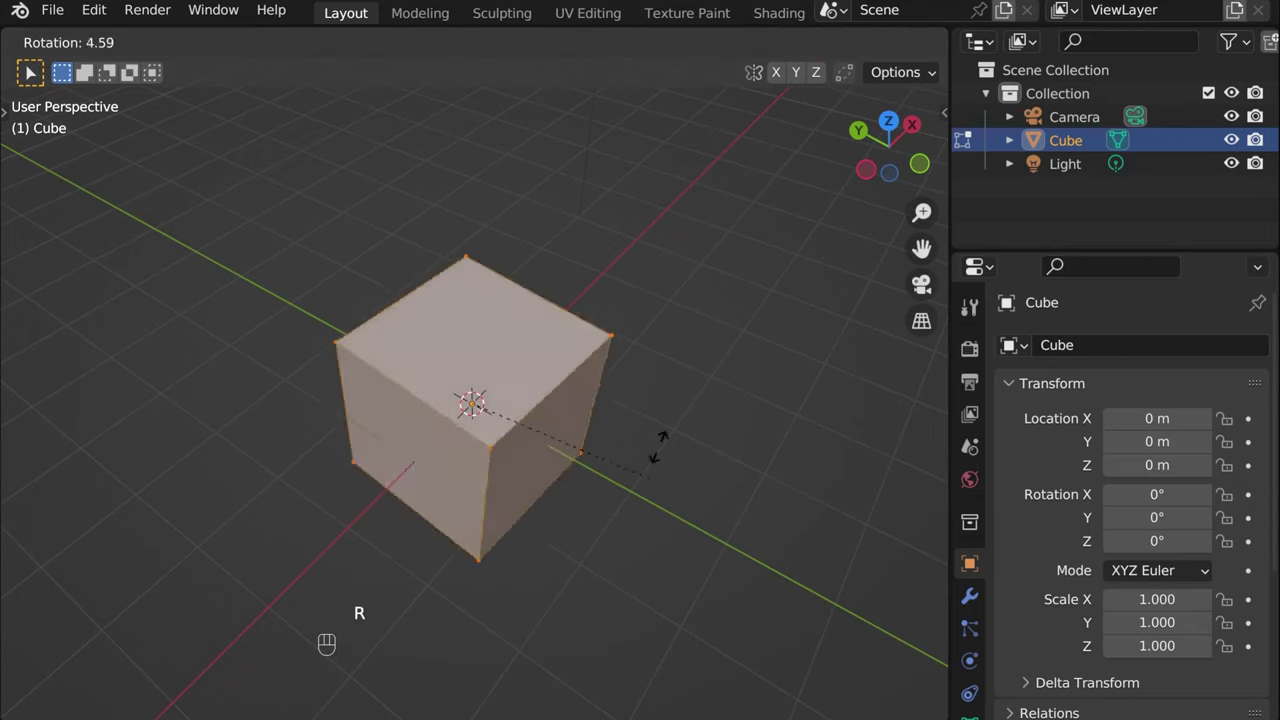
pyautogui.click(605, 578)
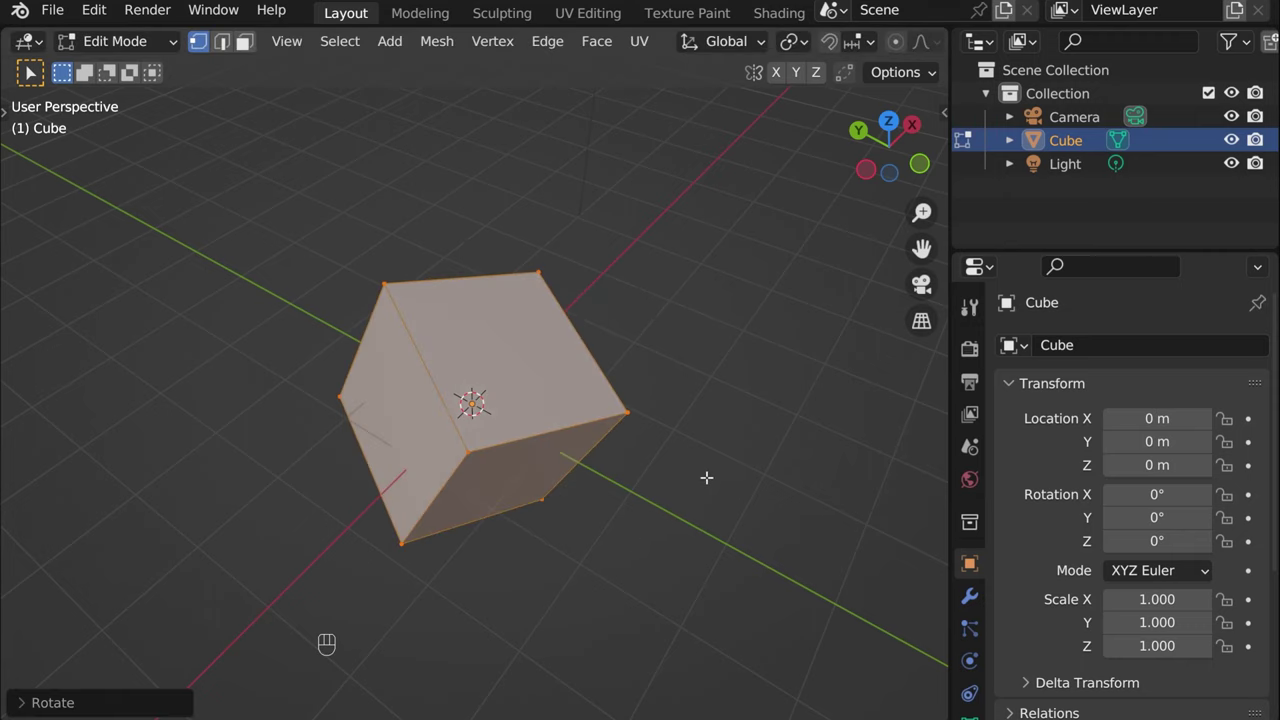
pyautogui.hotkey('ctrl', 'z')
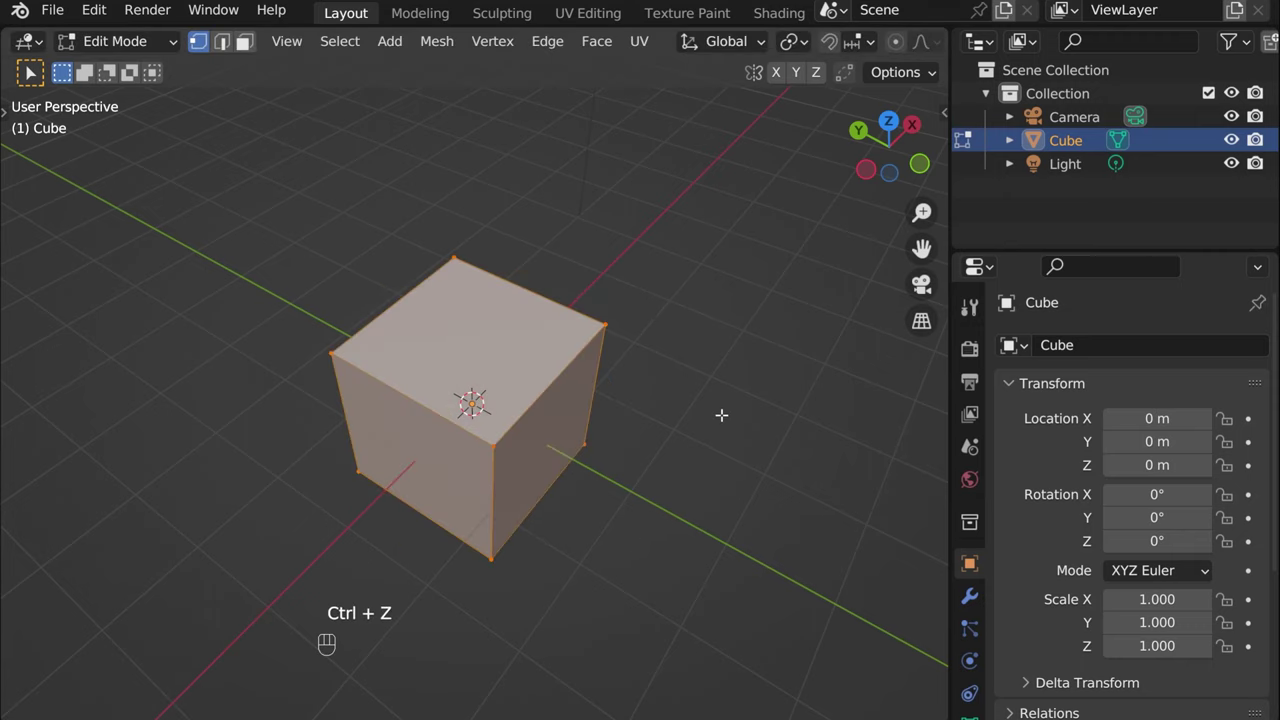
pyautogui.moveTo(716, 418); pyautogui.dragTo(559, 568, button='middle')
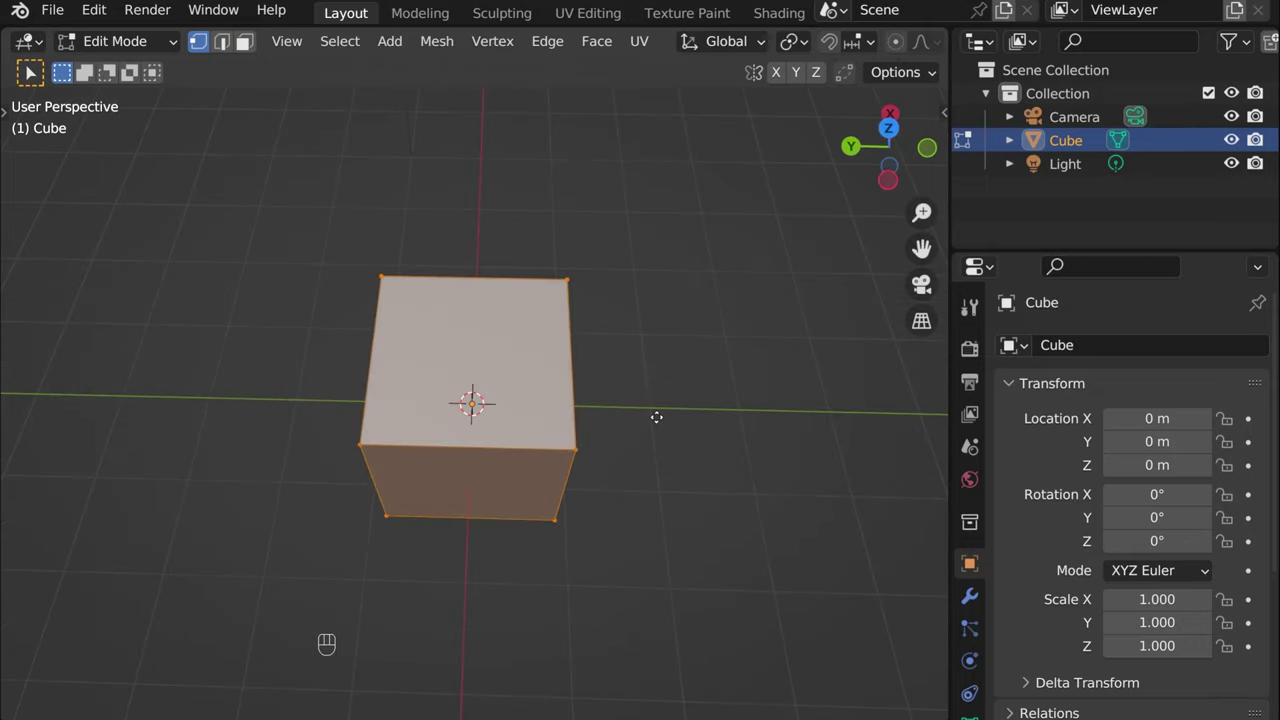
pyautogui.press('g')
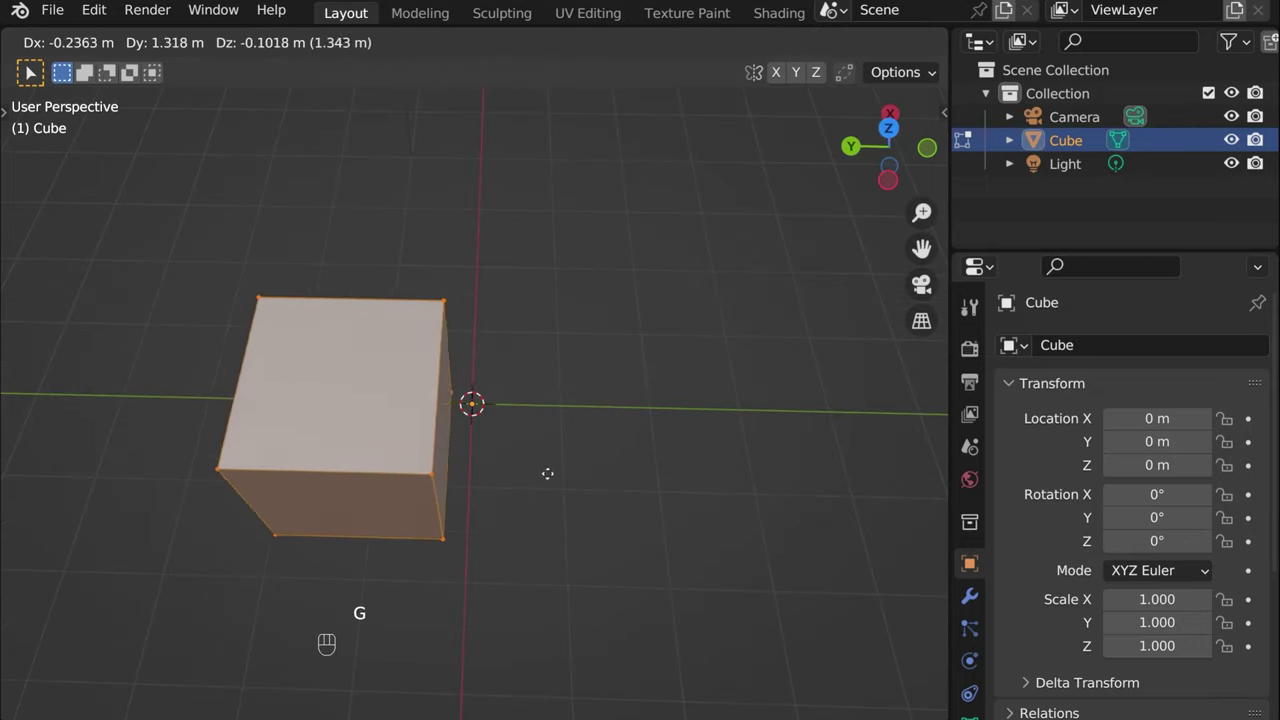
pyautogui.click(574, 420)
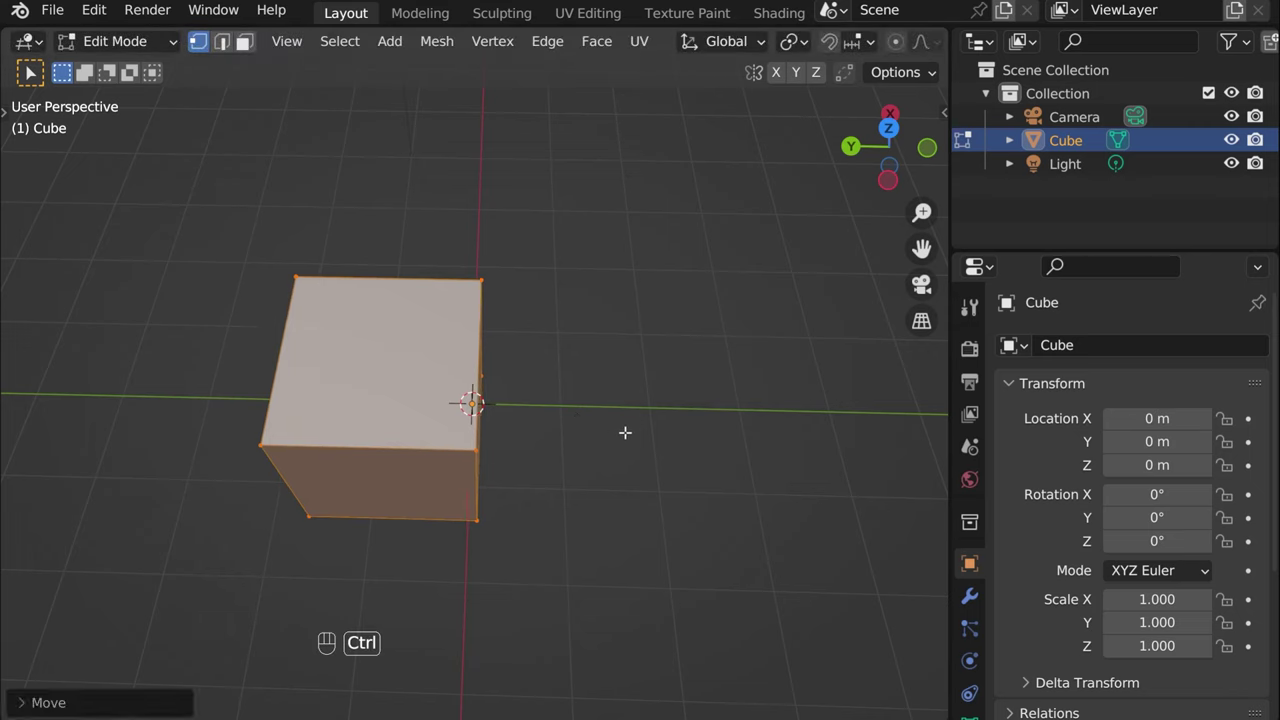
pyautogui.hotkey('ctrl', 'z')
pyautogui.moveTo(500, 460); pyautogui.dragTo(545, 359, button='middle')
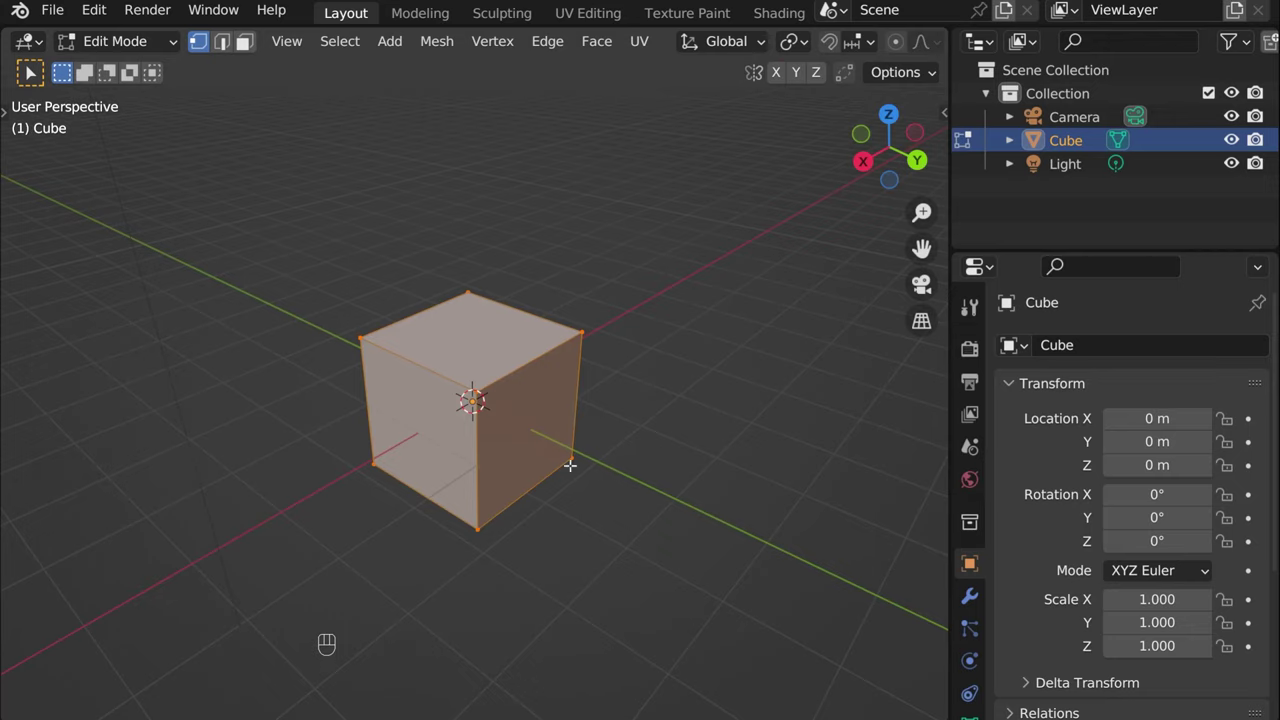
pyautogui.moveTo(386, 534); pyautogui.dragTo(371, 498, button='middle')
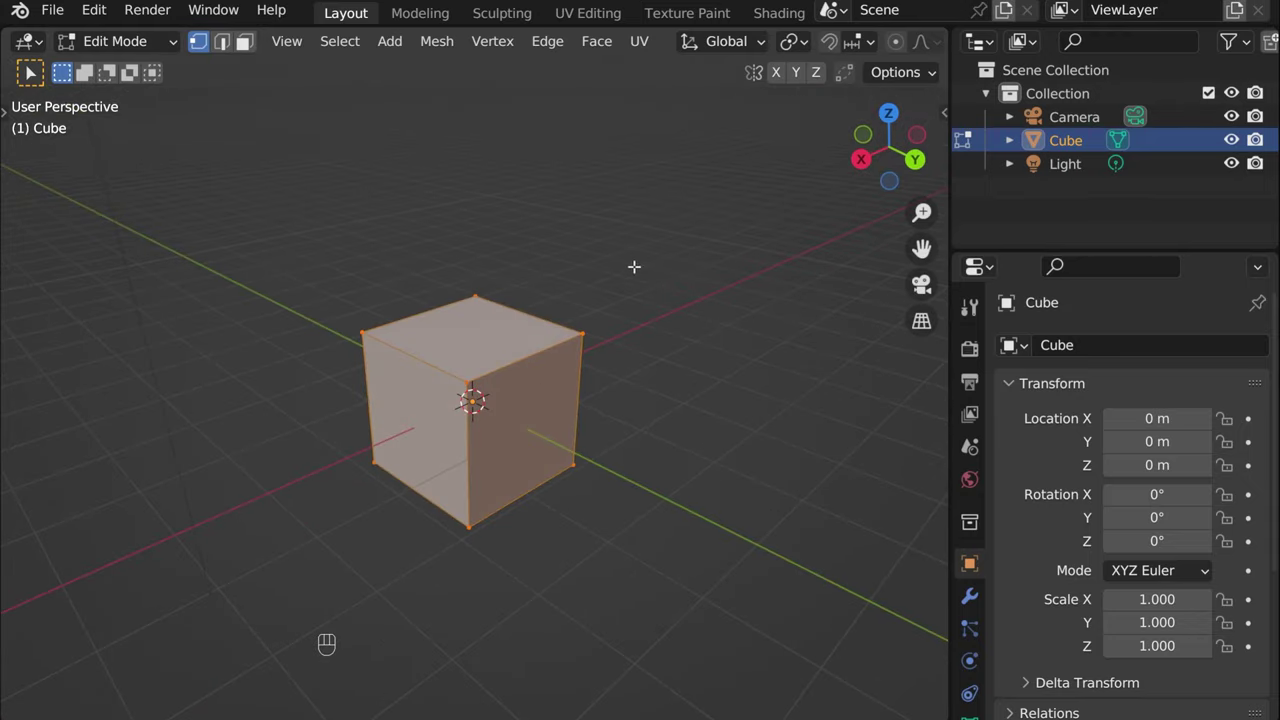
pyautogui.press('s')
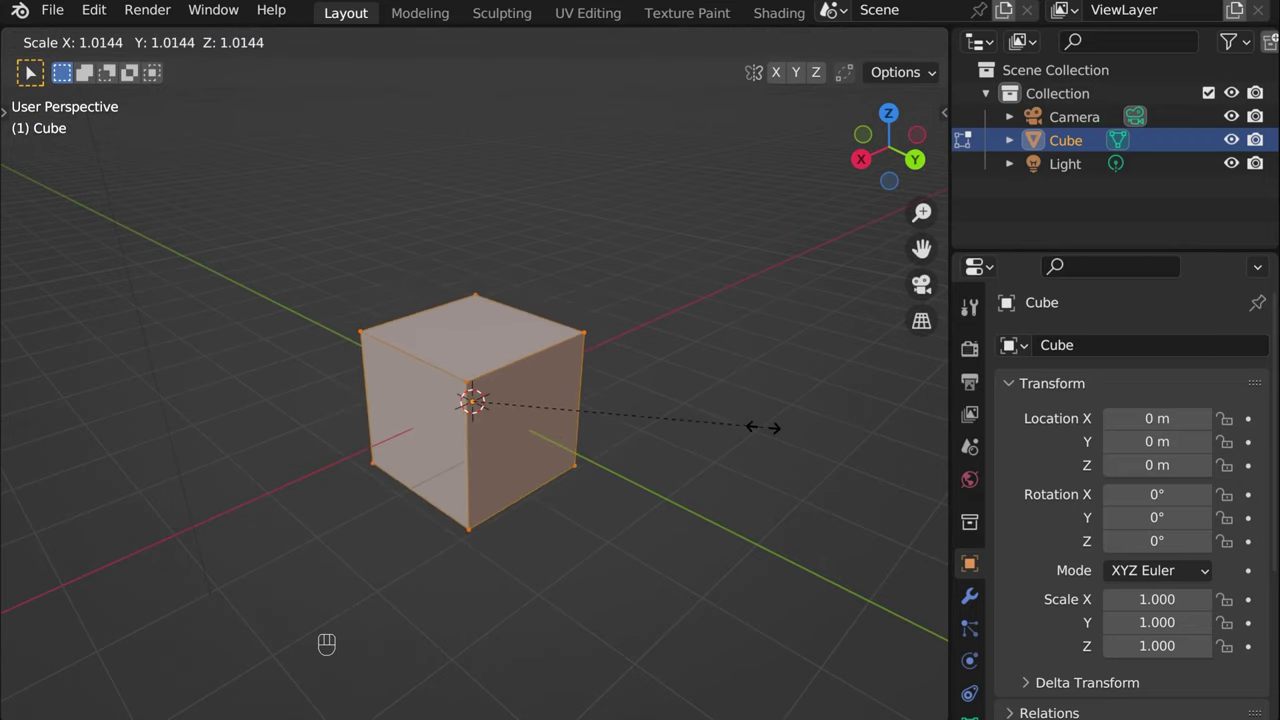
pyautogui.press('z')
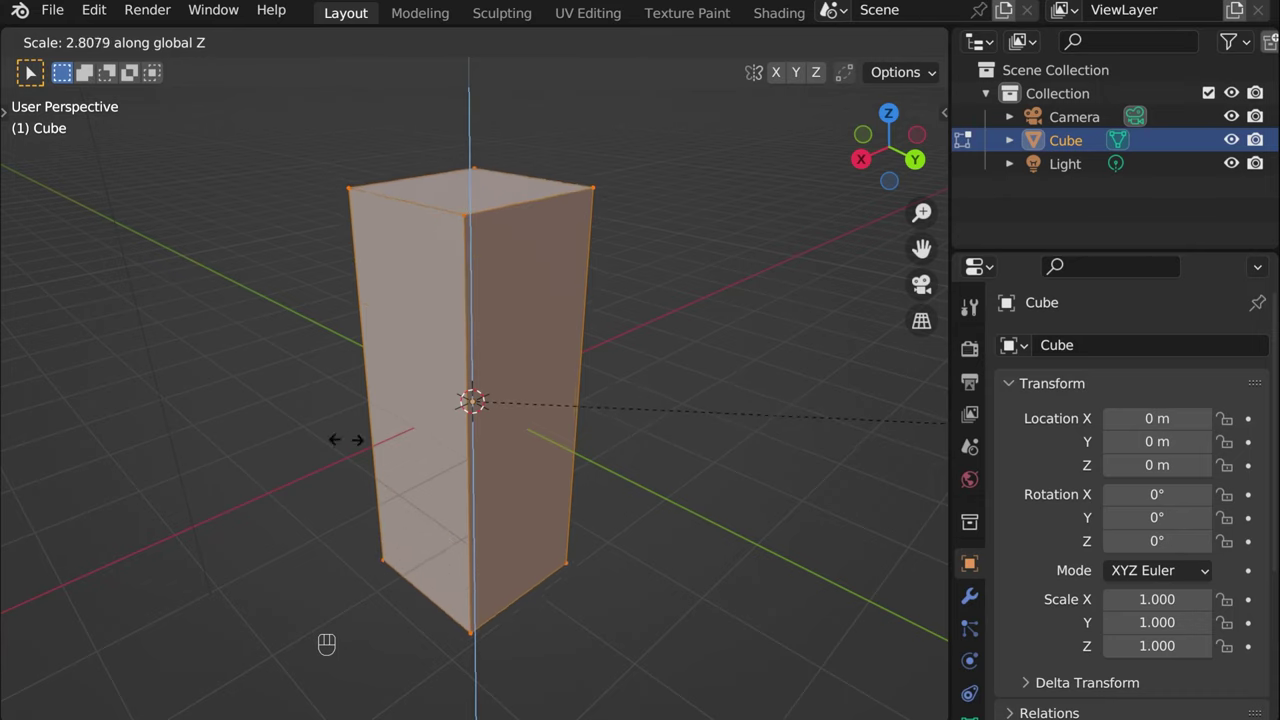
pyautogui.press('x')
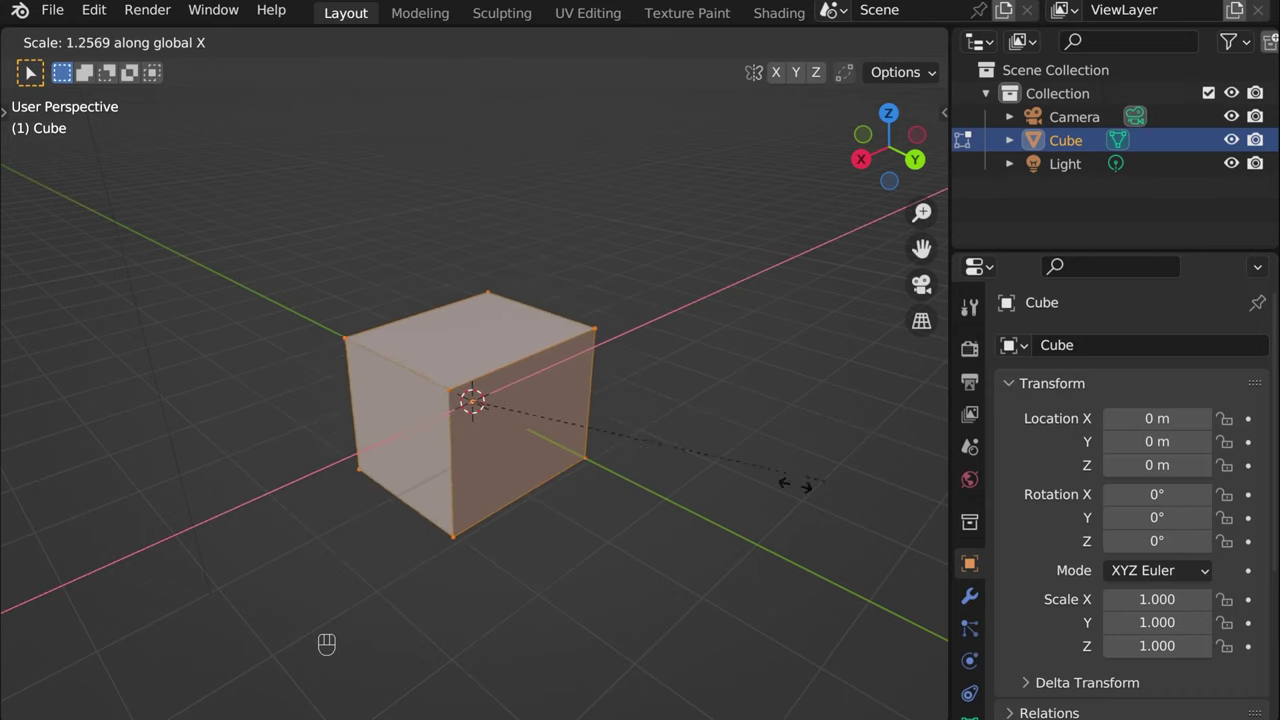
pyautogui.press('y')
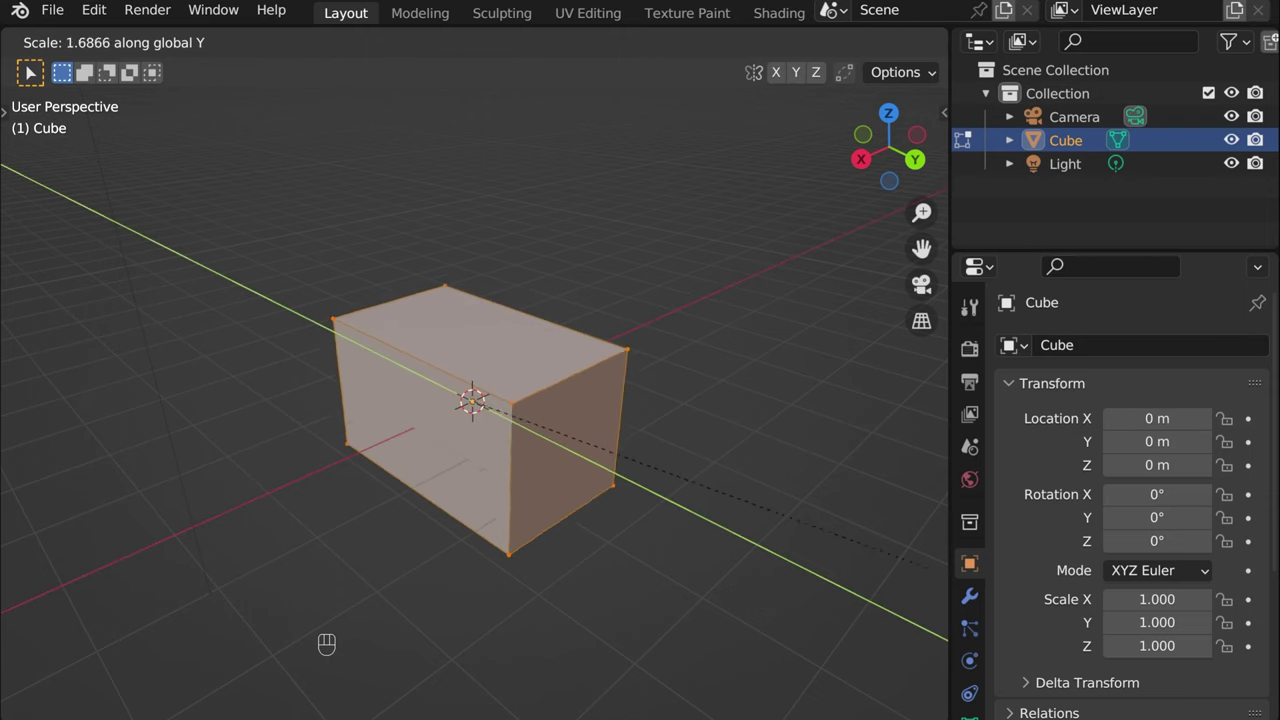
pyautogui.click(96, 601)
pyautogui.hotkey('ctrl', 'z')
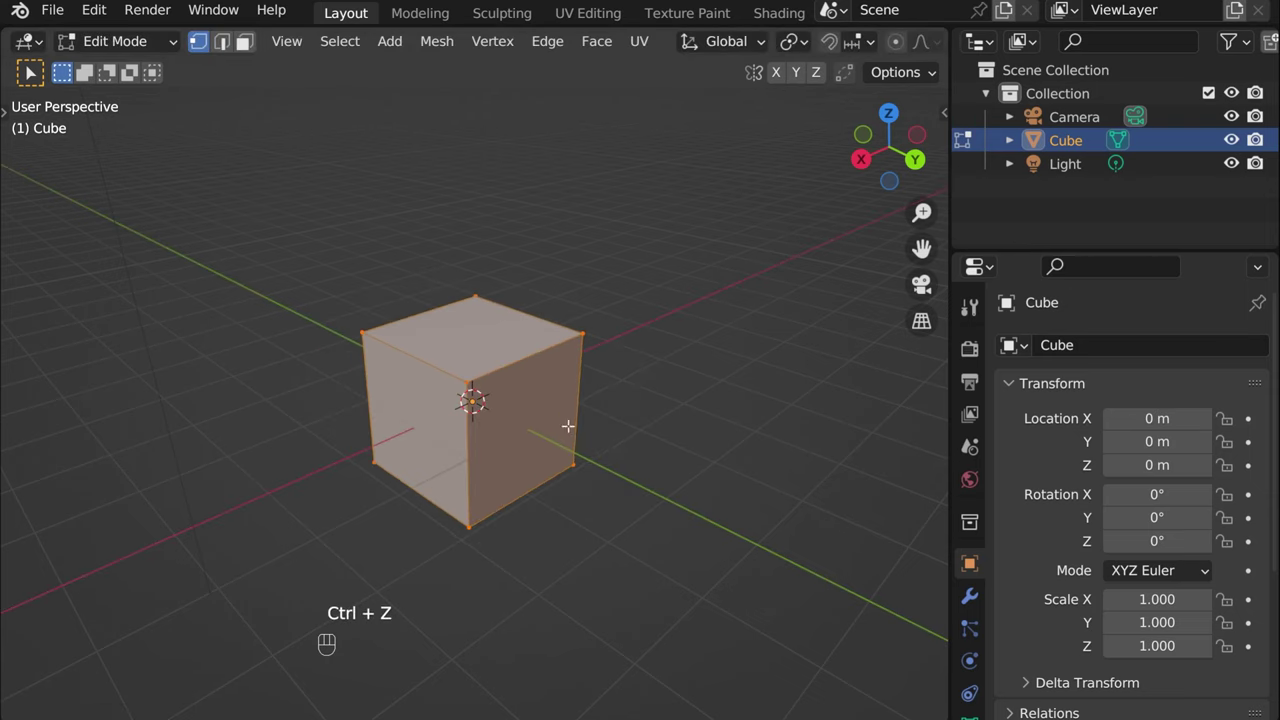
pyautogui.moveTo(351, 439); pyautogui.dragTo(631, 416, button='middle')
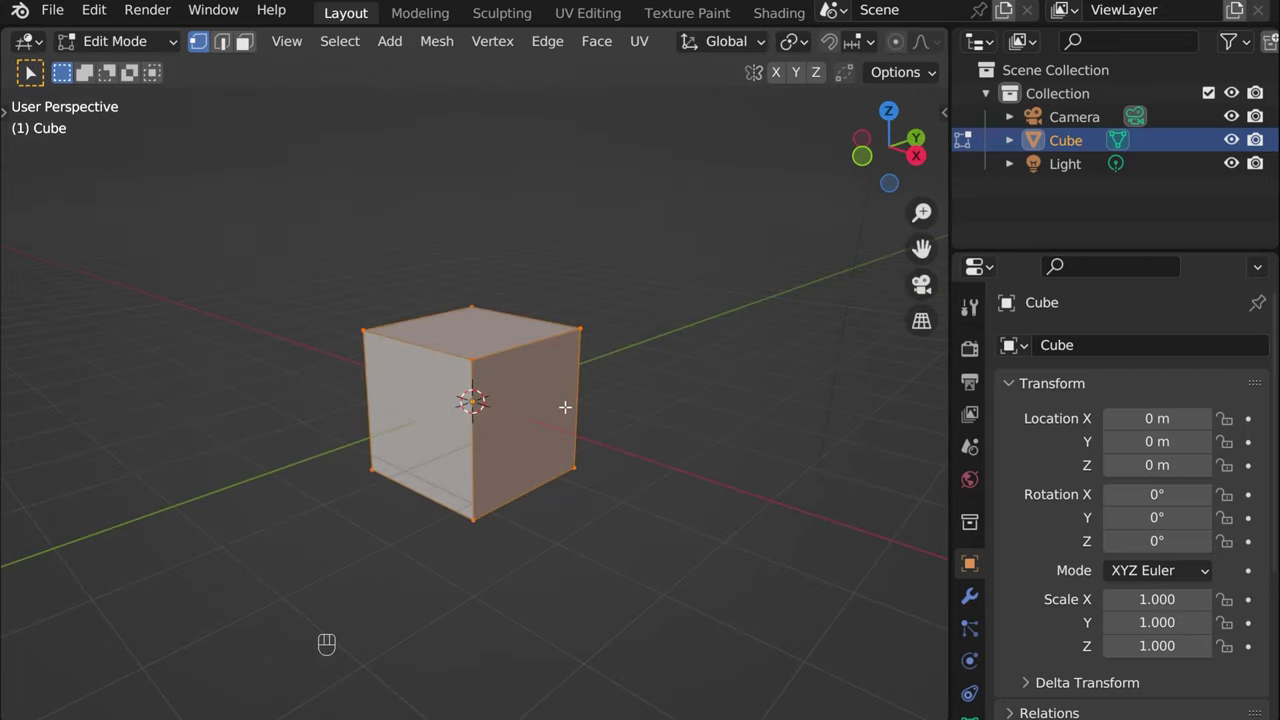
pyautogui.moveTo(520, 416); pyautogui.dragTo(710, 367, button='middle')
pyautogui.press('r')
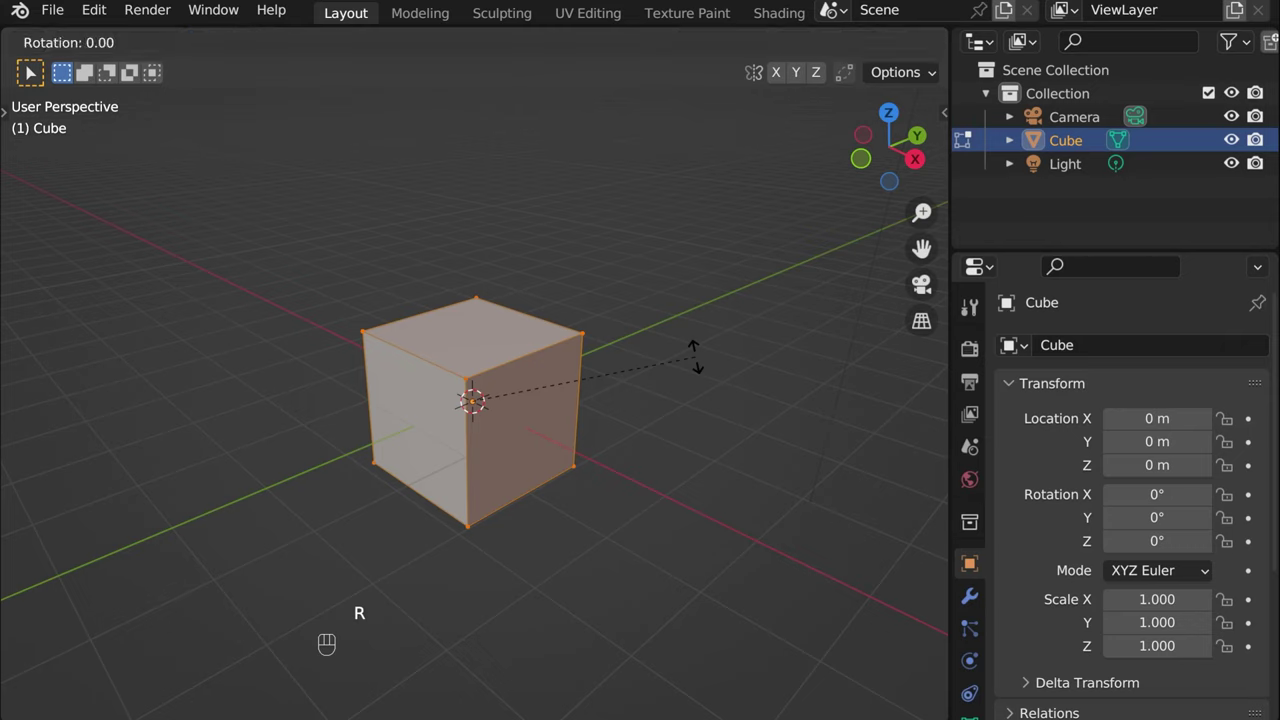
pyautogui.press('z')
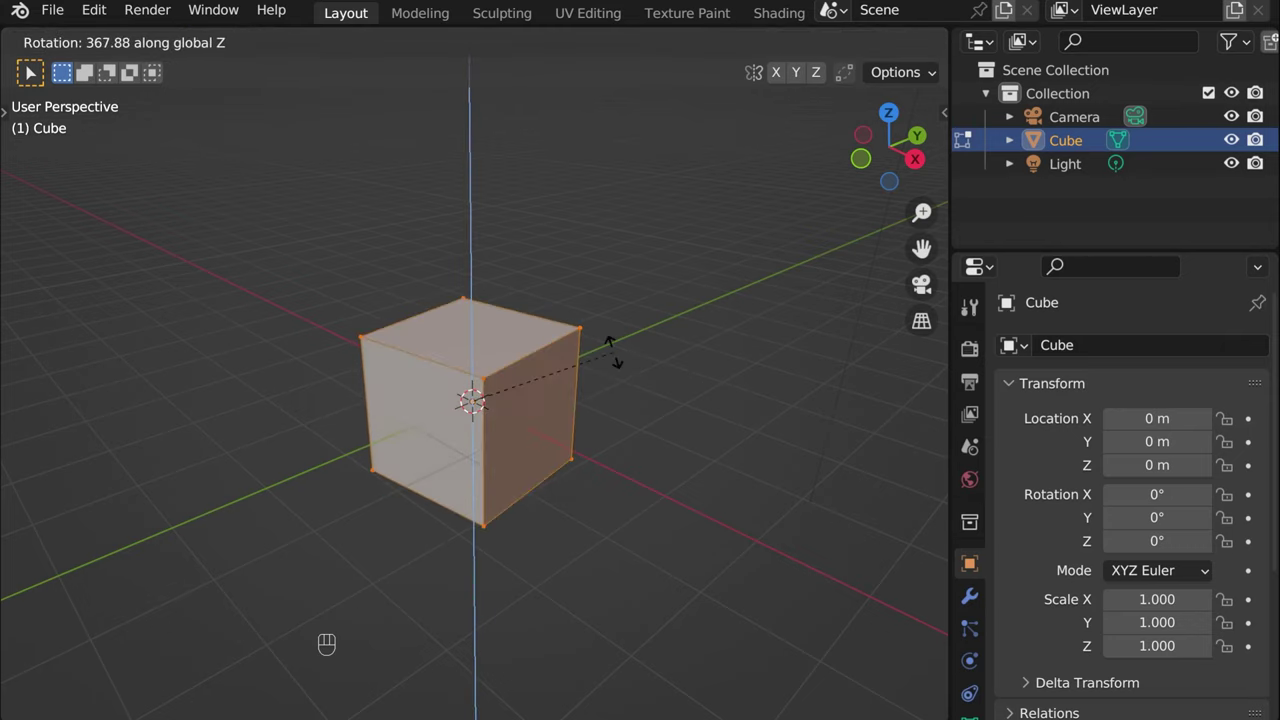
pyautogui.click(638, 408)
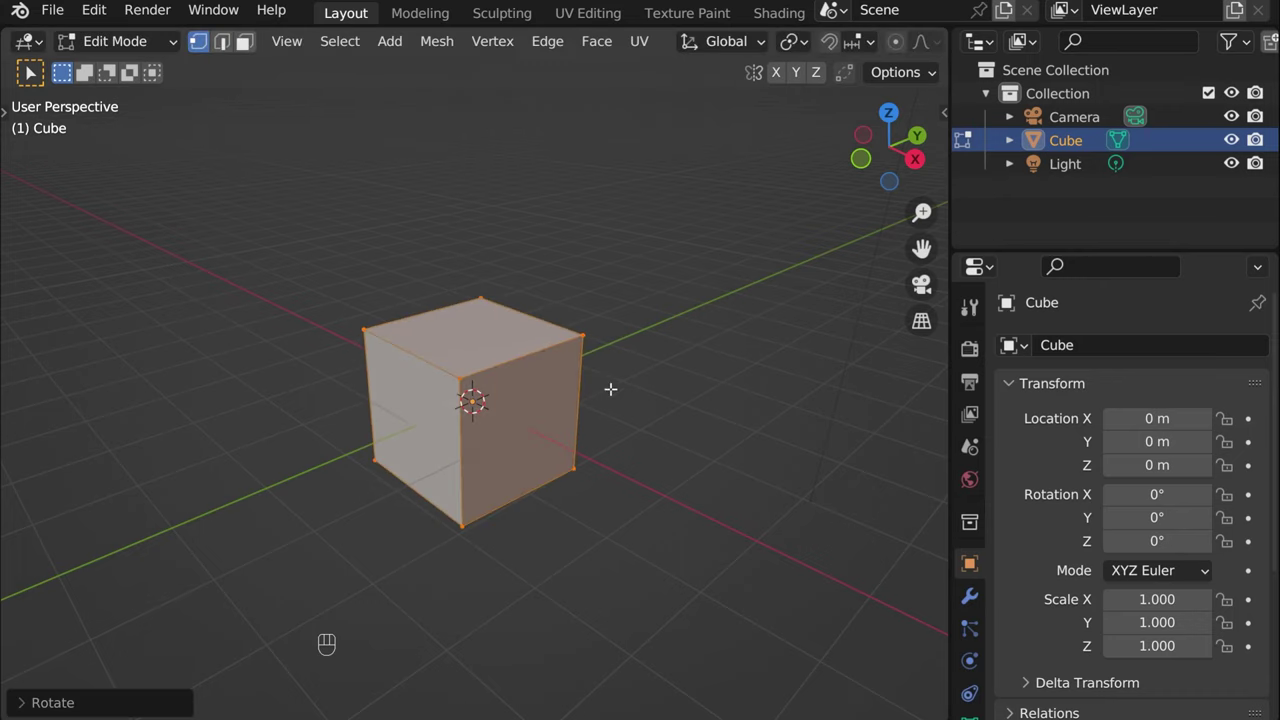
pyautogui.hotkey('ctrl', 'z')
pyautogui.press('r')
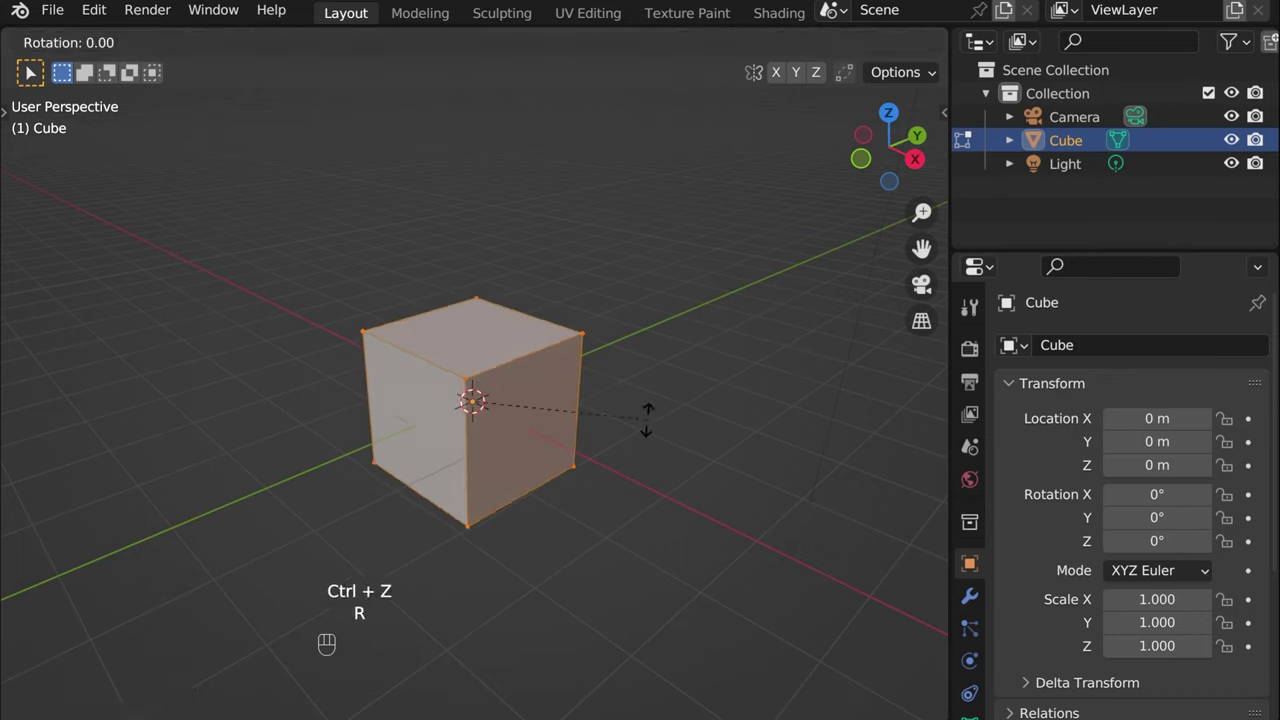
pyautogui.press('x')
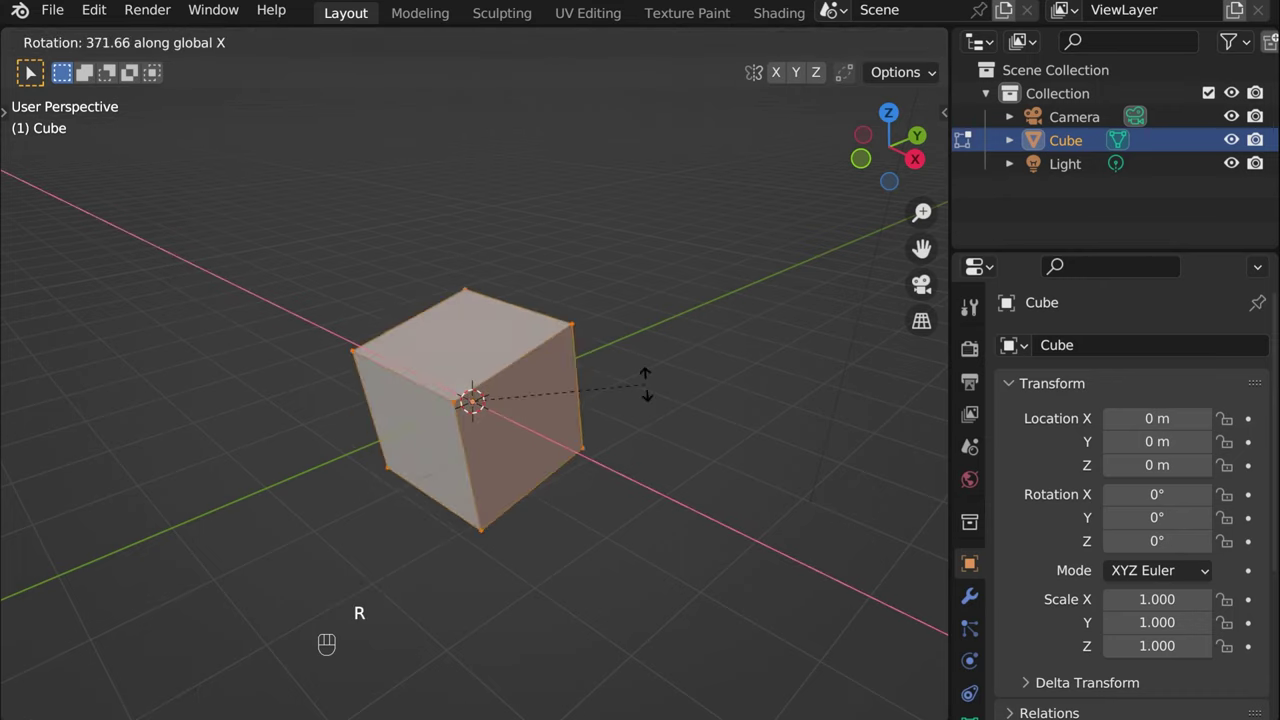
pyautogui.click(649, 383)
pyautogui.hotkey('ctrl', 'z')
pyautogui.press('r')
pyautogui.press('y')
pyautogui.click(561, 358)
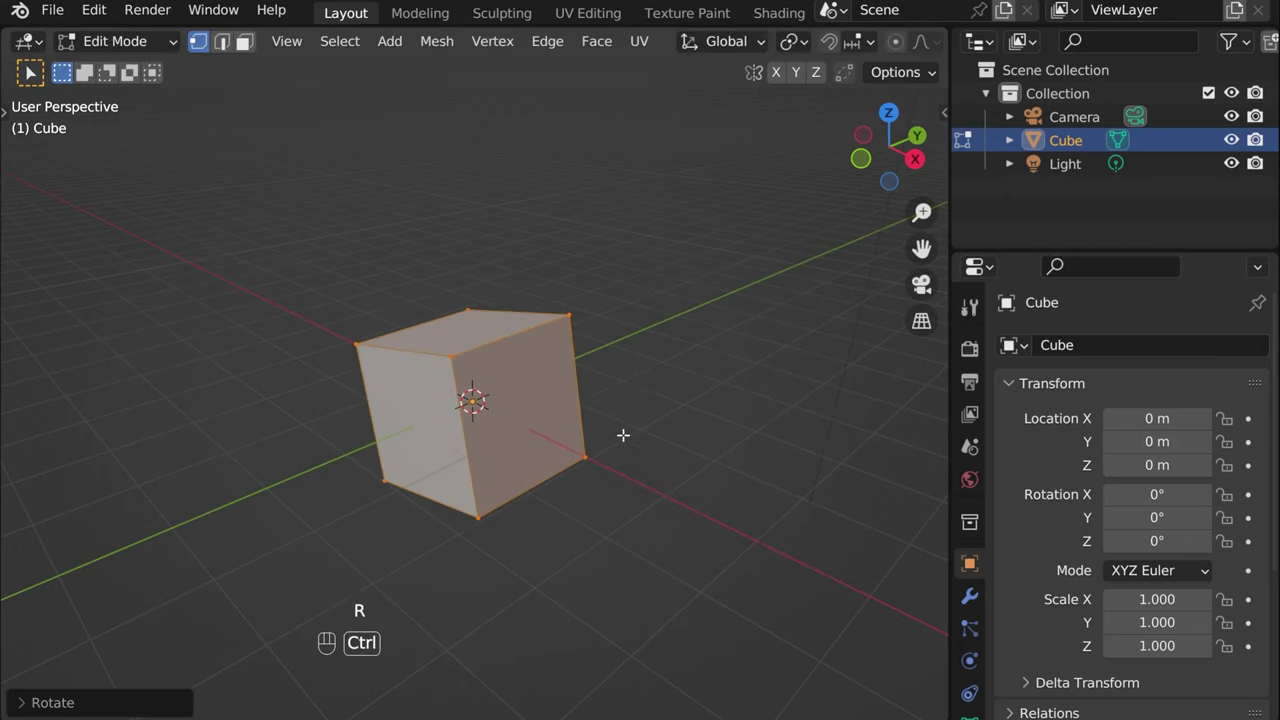
pyautogui.hotkey('ctrl', 'z')
pyautogui.press('g')
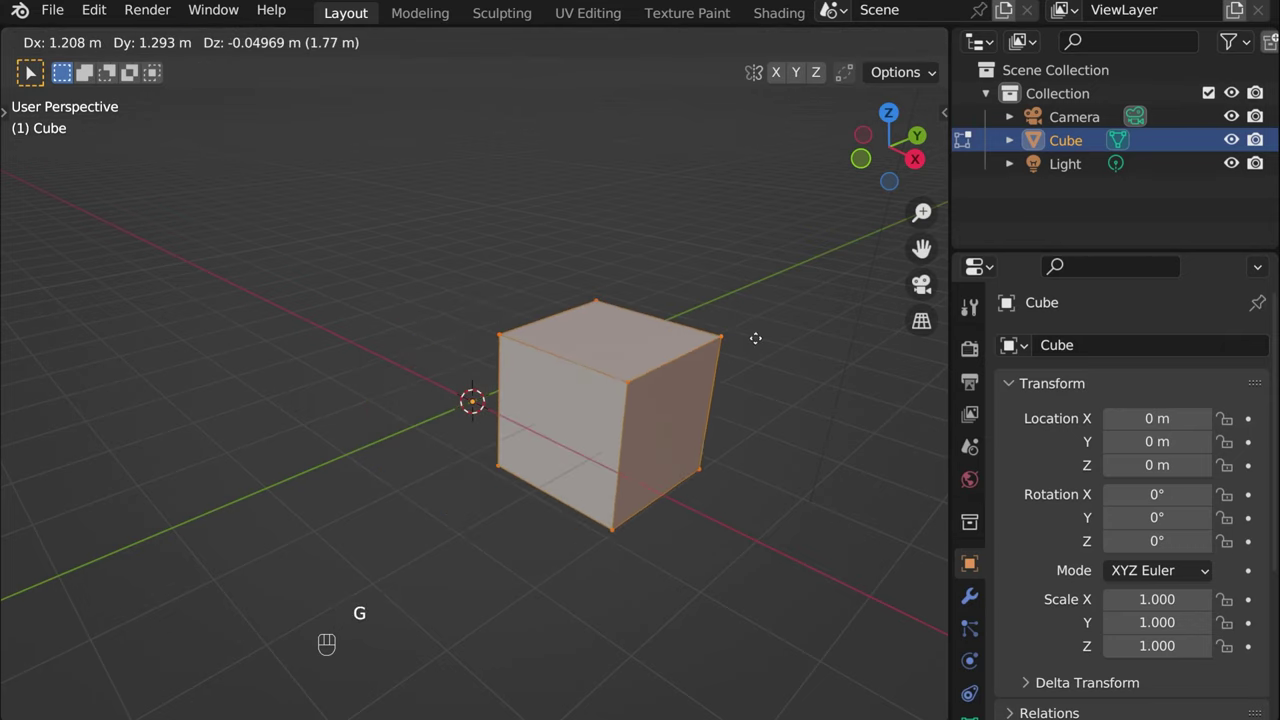
pyautogui.press('z')
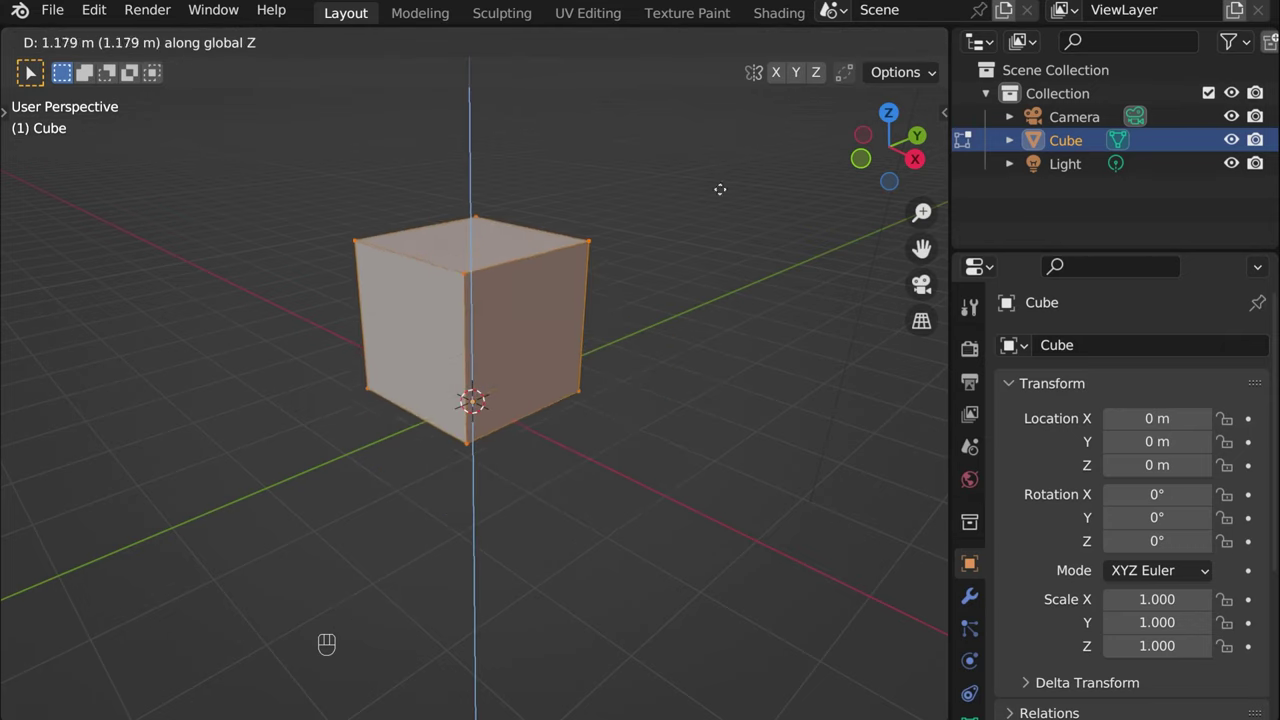
pyautogui.click(714, 314)
pyautogui.hotkey('ctrl', 'z')
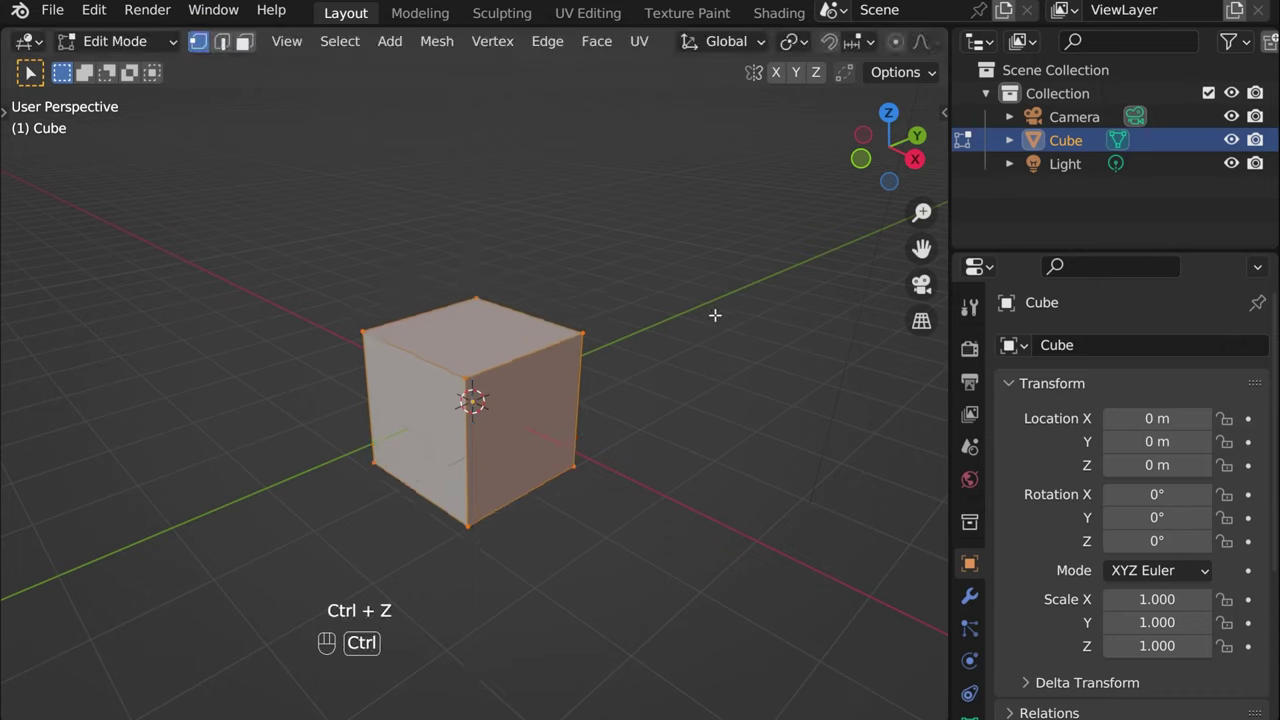
pyautogui.press('g')
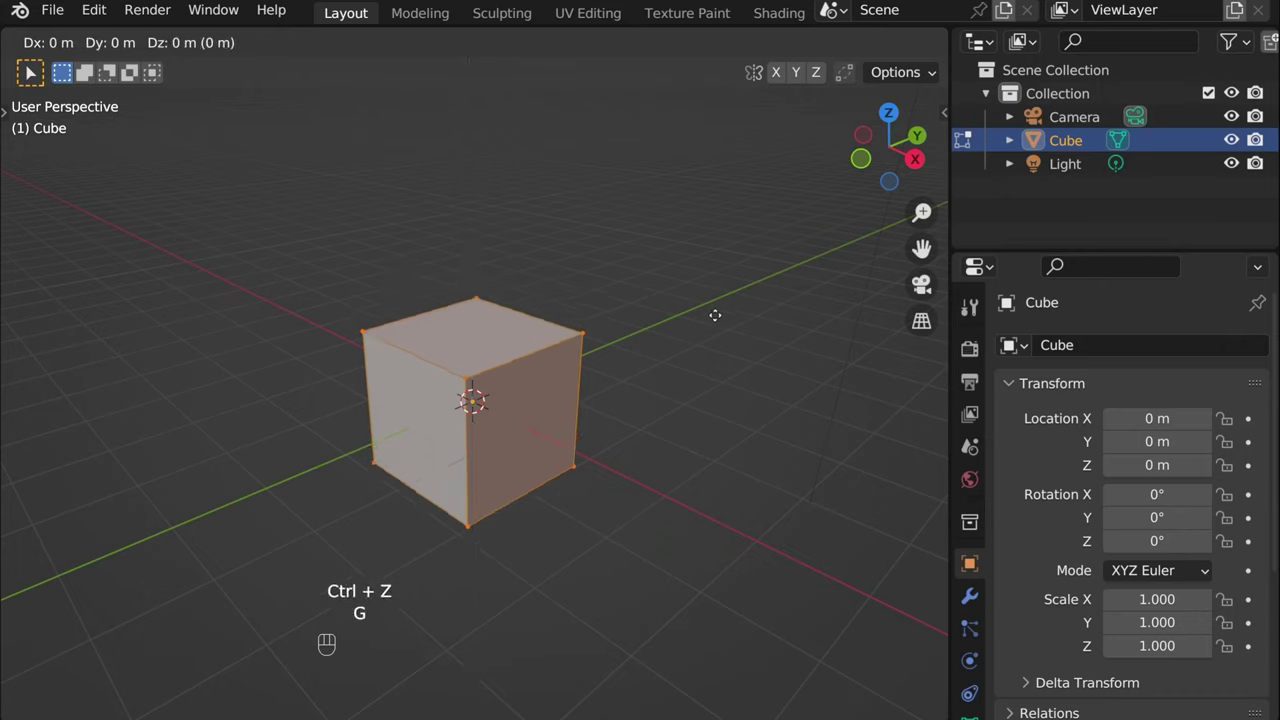
pyautogui.press('x')
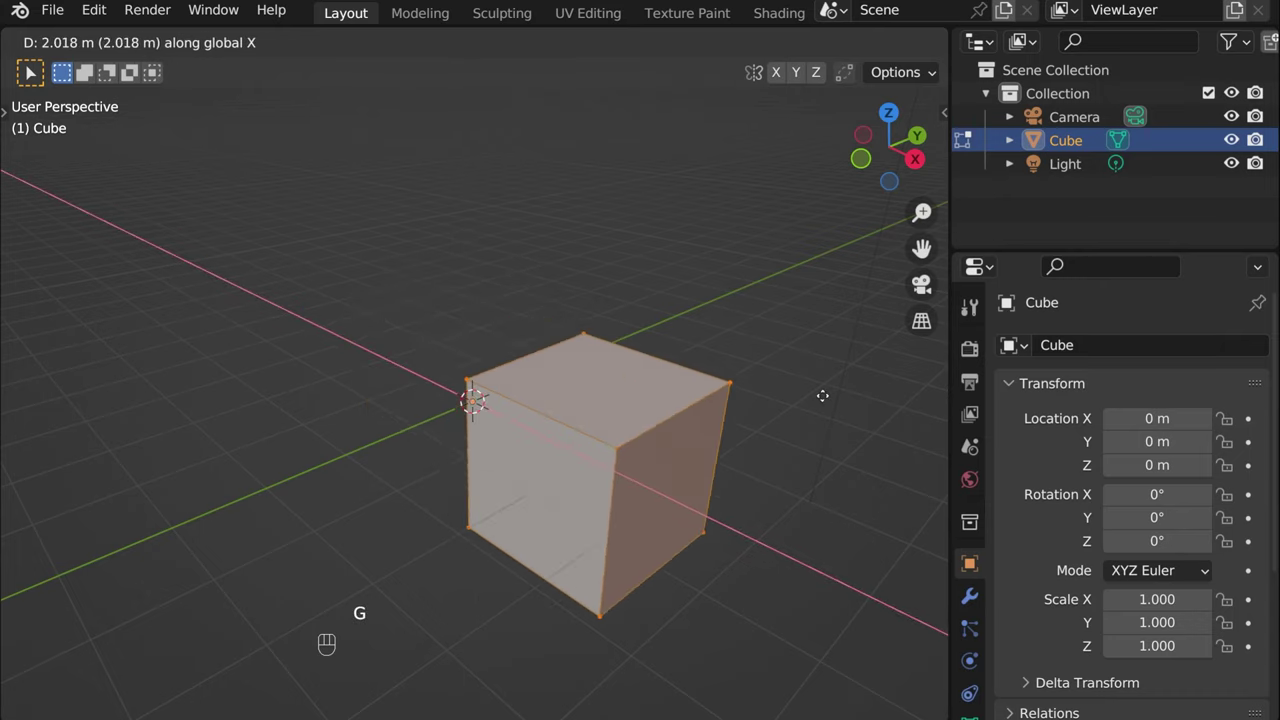
pyautogui.click(822, 395)
pyautogui.hotkey('ctrl', 'z')
pyautogui.press('g')
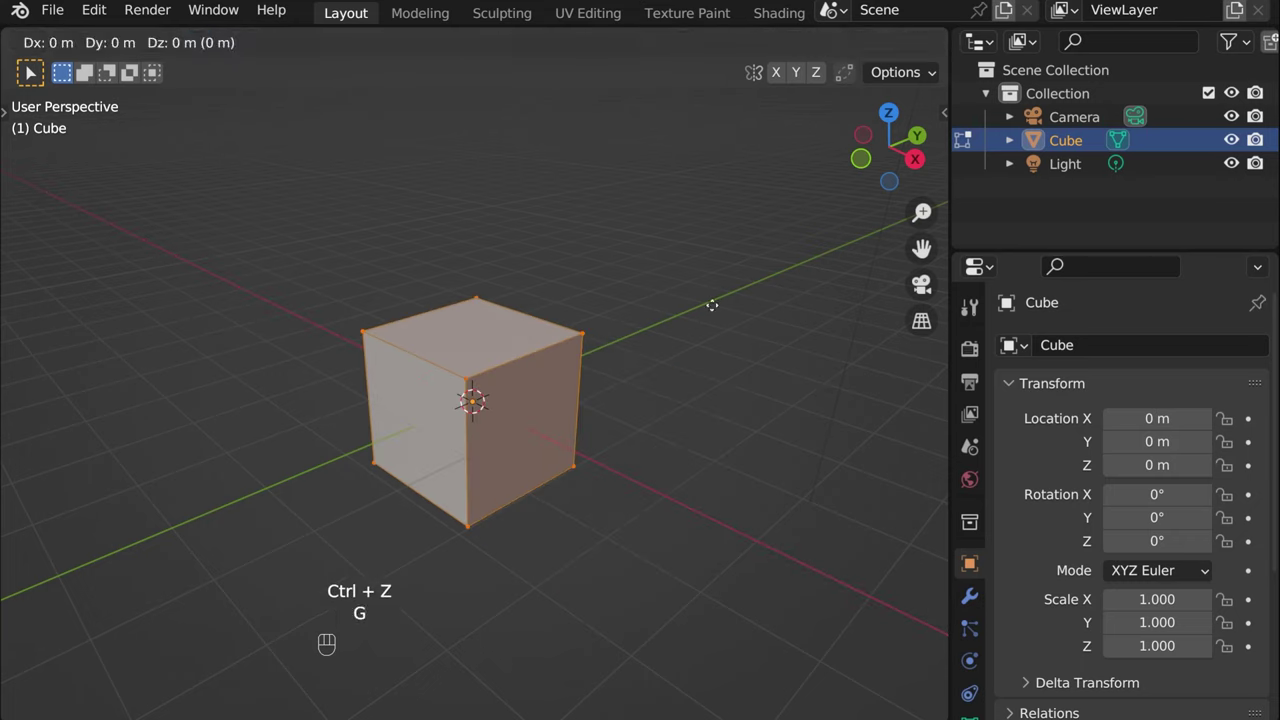
pyautogui.press('y')
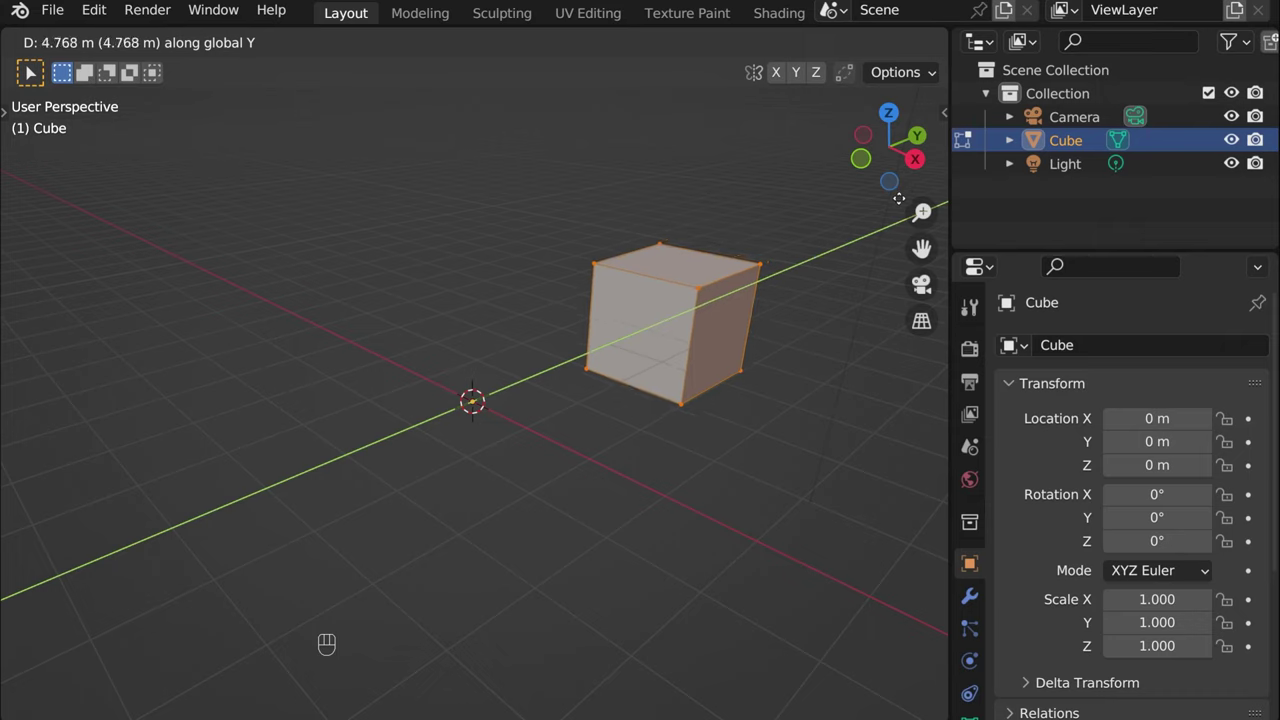
pyautogui.click(899, 198)
pyautogui.hotkey('ctrl', 'z')
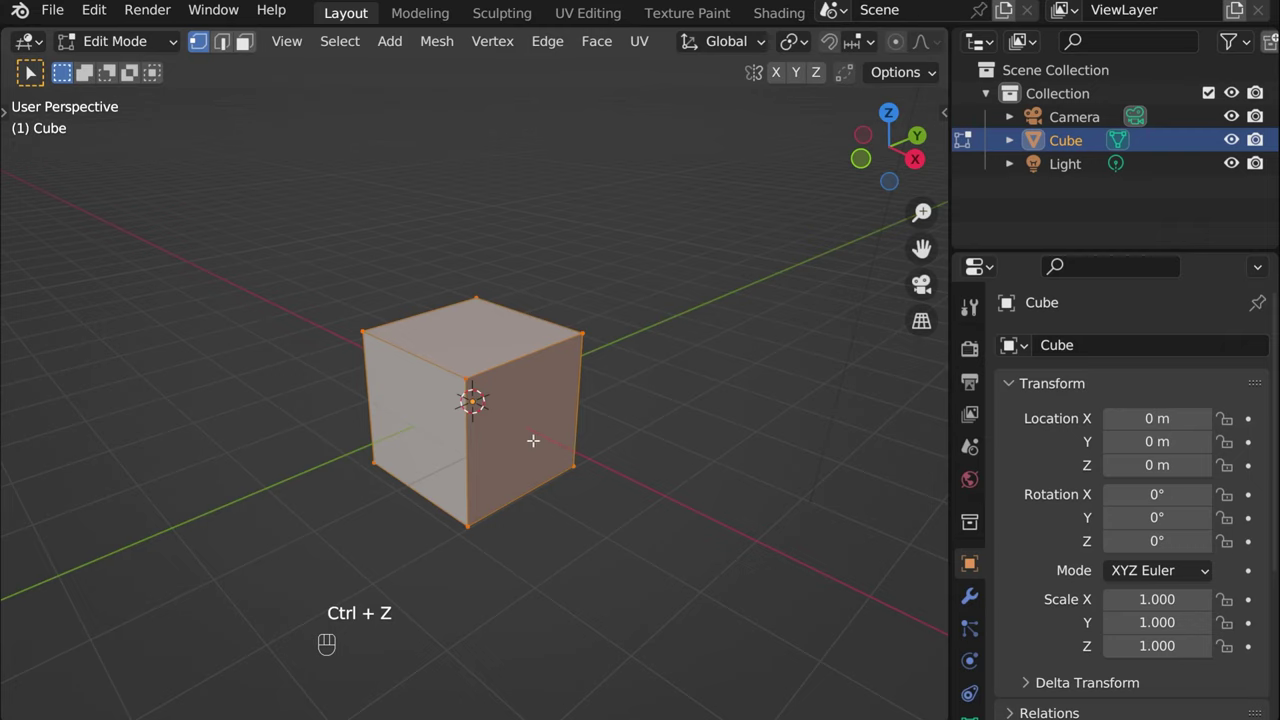
pyautogui.press('g')
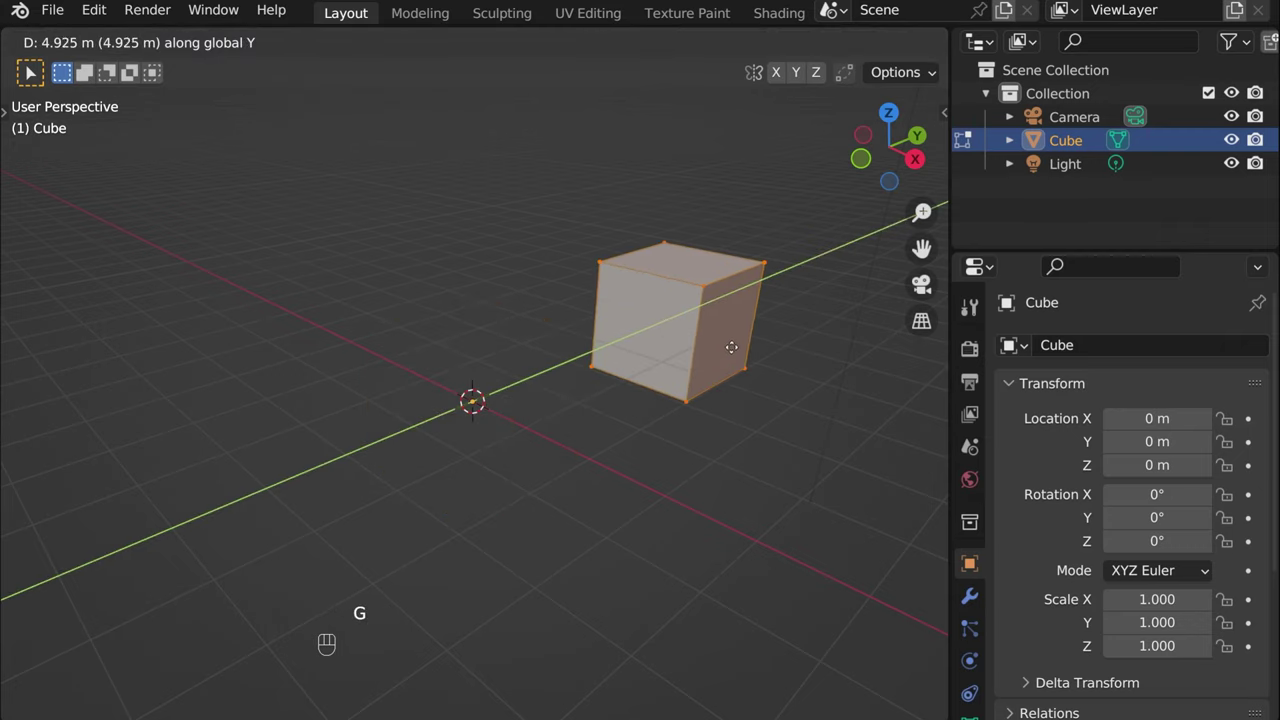
pyautogui.press('Escape')
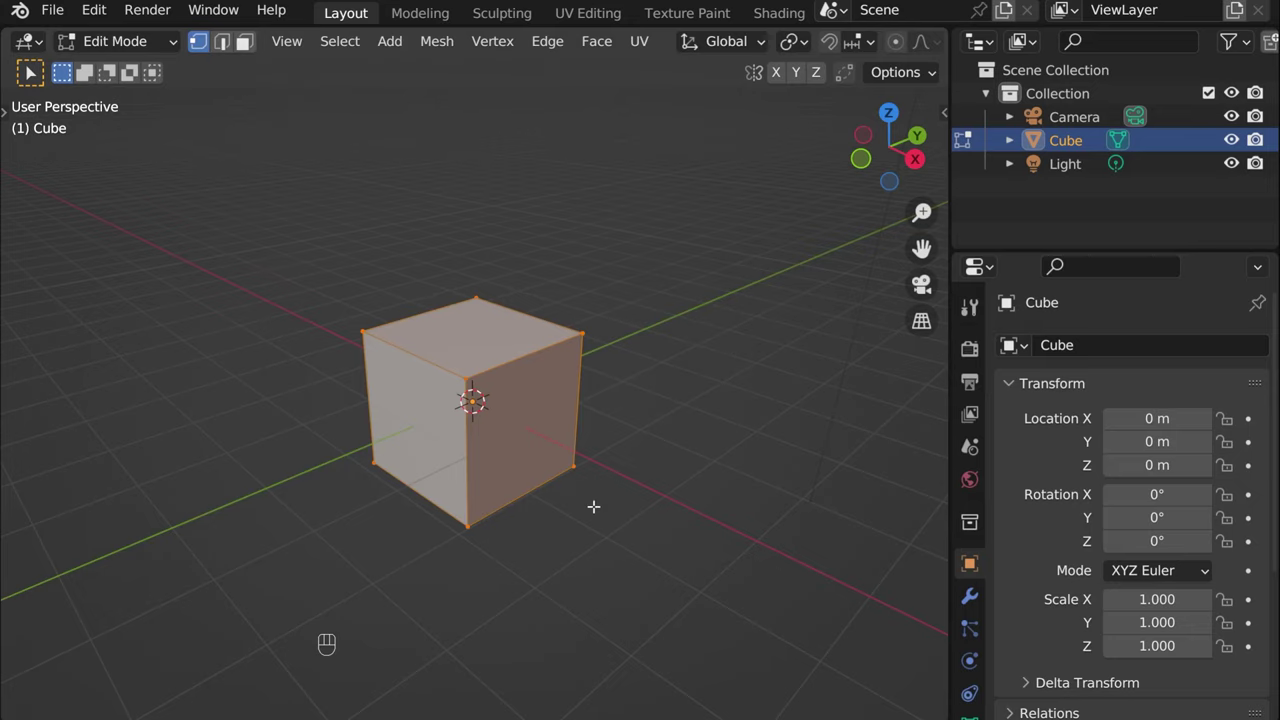
pyautogui.moveTo(497, 464); pyautogui.dragTo(454, 437, button='middle')
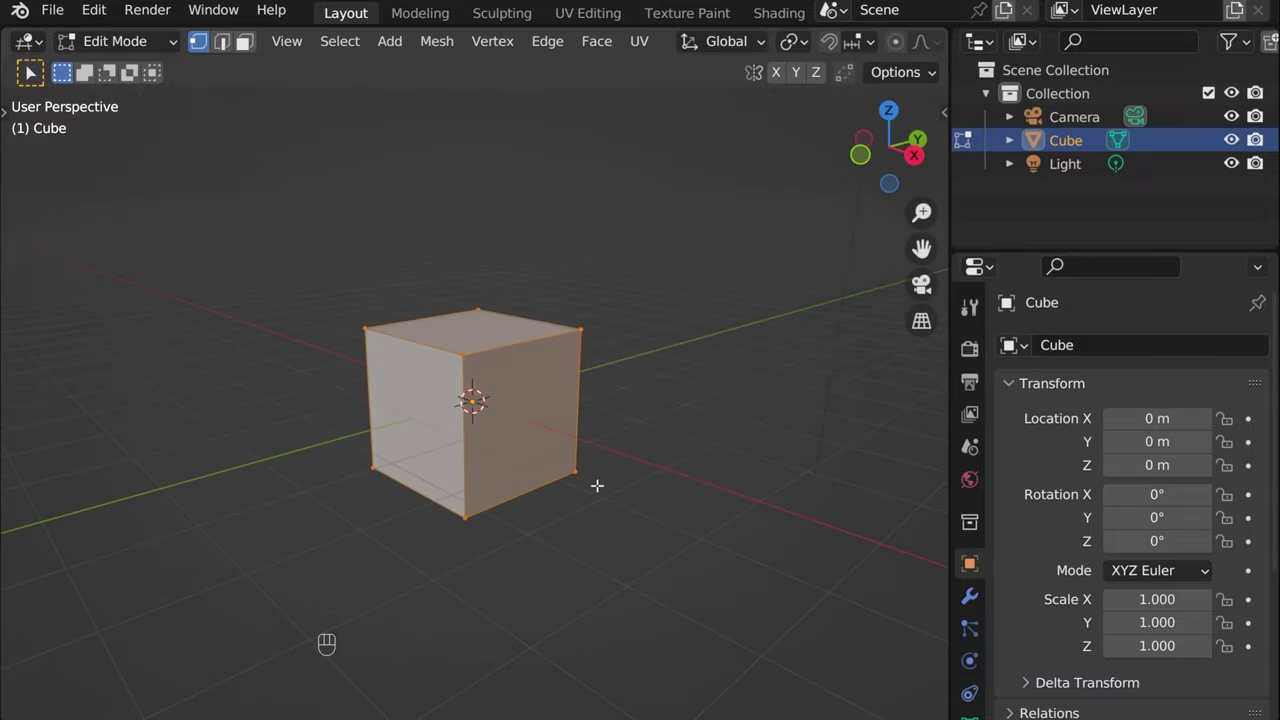
pyautogui.keyDown('shift'); pyautogui.moveTo(575, 451); pyautogui.dragTo(552, 494, button='middle'); pyautogui.keyUp('shift')
pyautogui.press('g')
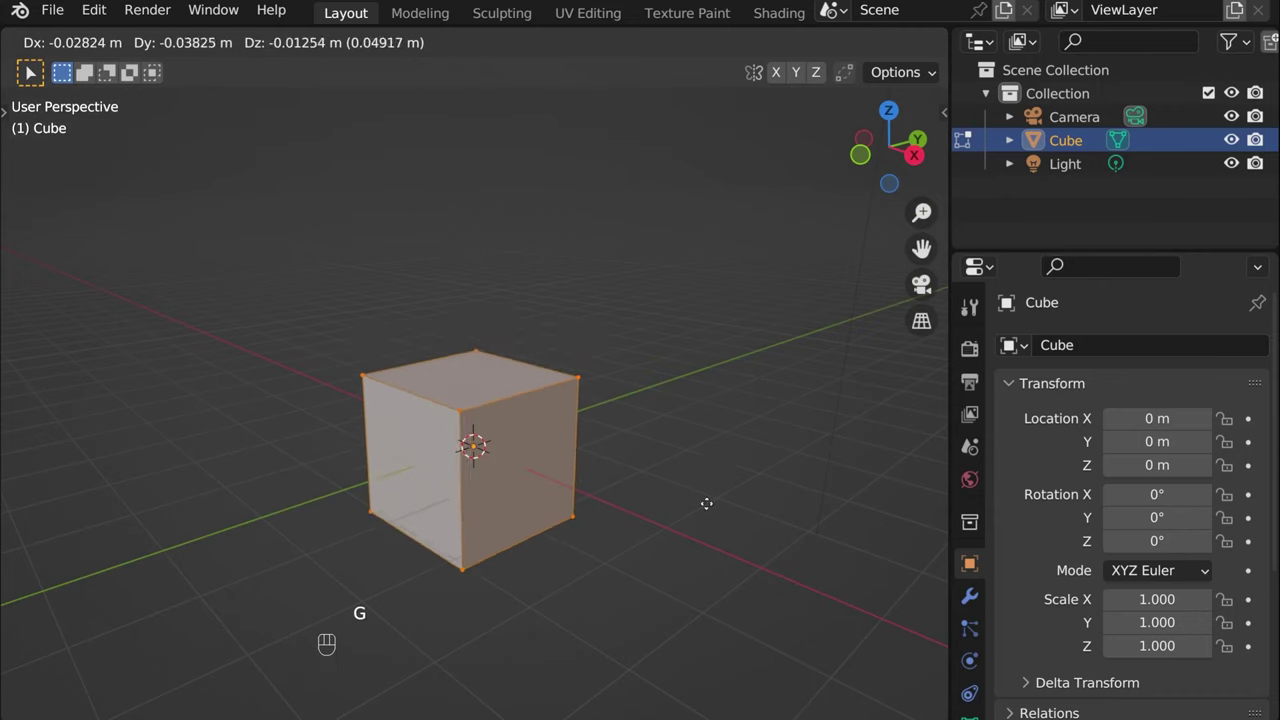
pyautogui.press('z')
pyautogui.click(678, 348)
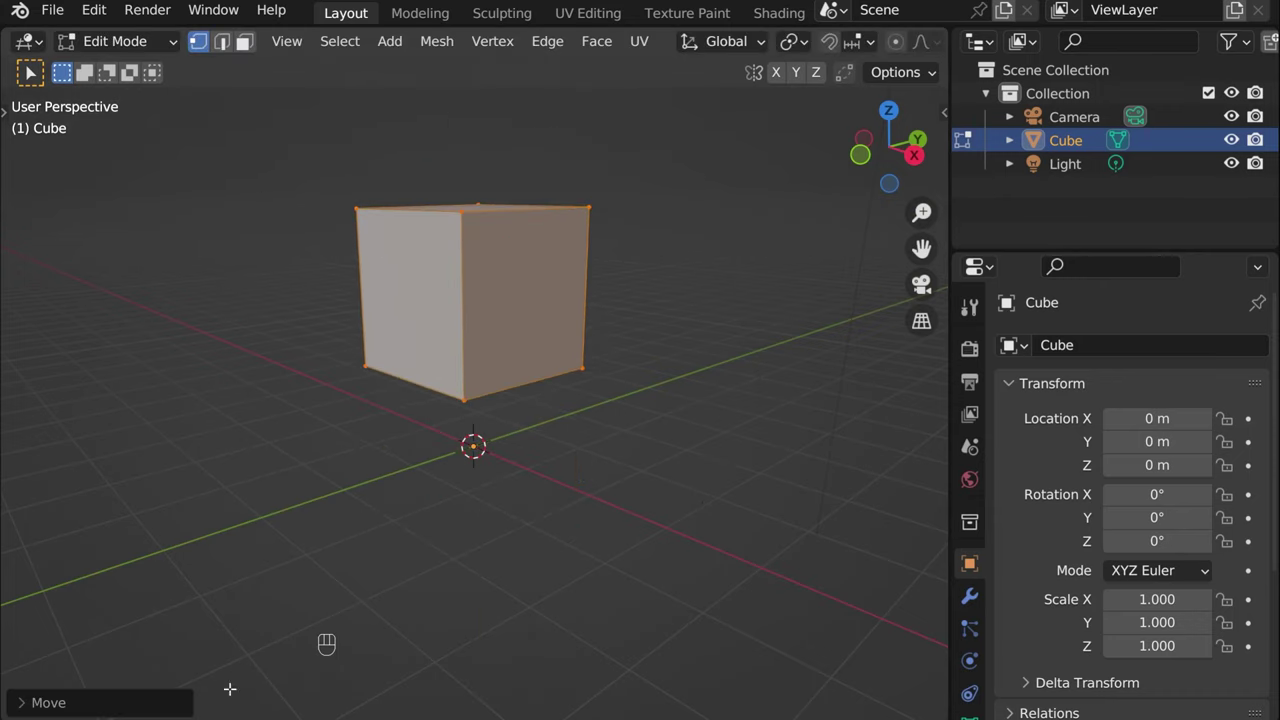
pyautogui.click(59, 705)
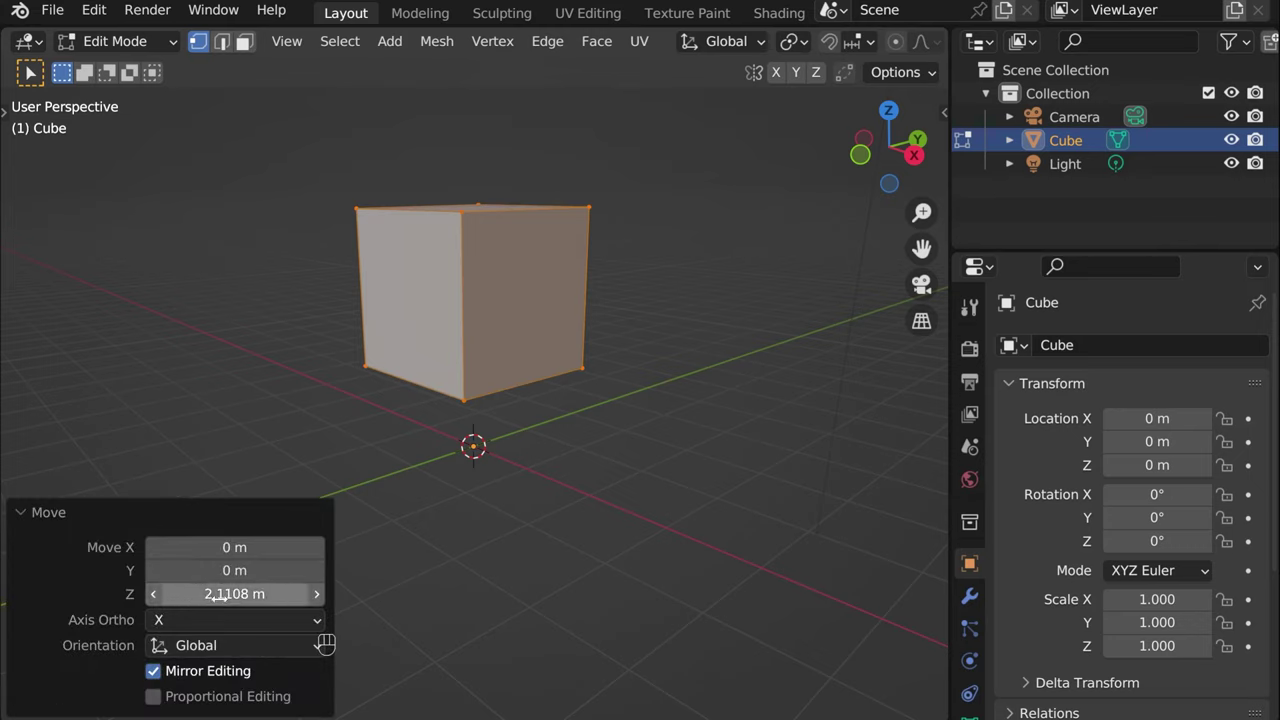
pyautogui.moveTo(218, 596)
pyautogui.mouseDown()
pyautogui.moveTo(268, 596)
pyautogui.moveTo(74, 596)
pyautogui.moveTo(269, 596)
pyautogui.moveTo(121, 596)
pyautogui.moveTo(209, 596)
pyautogui.mouseUp()
# Step: Undo the move, rotate the whole mesh -90°, then undo that rotation
pyautogui.hotkey('ctrl', 'z')
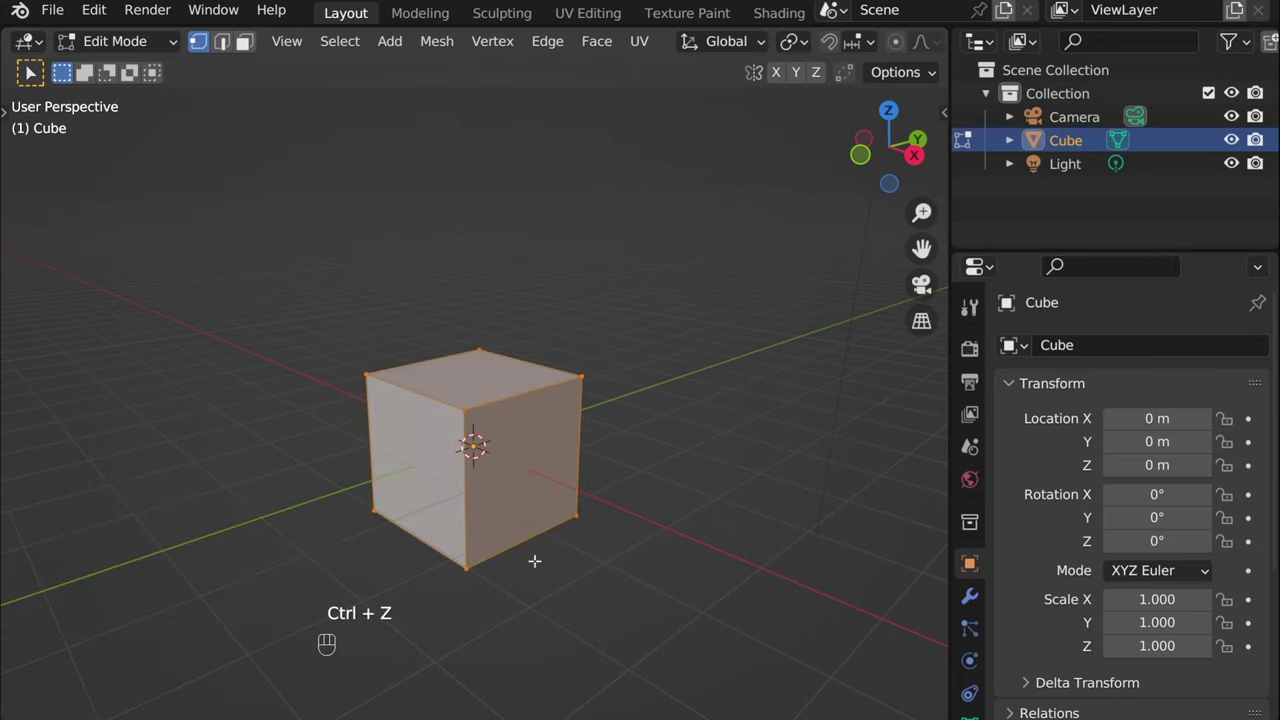
pyautogui.press('a')
pyautogui.press('r')
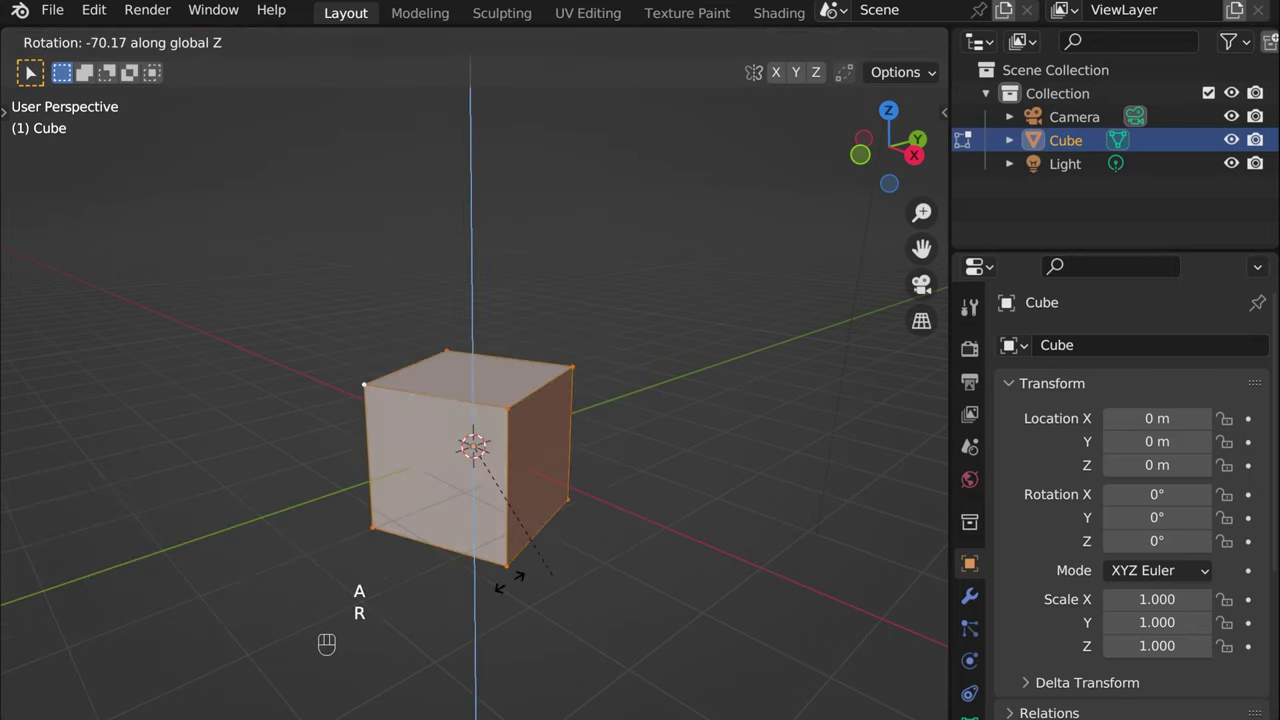
pyautogui.click(509, 582)
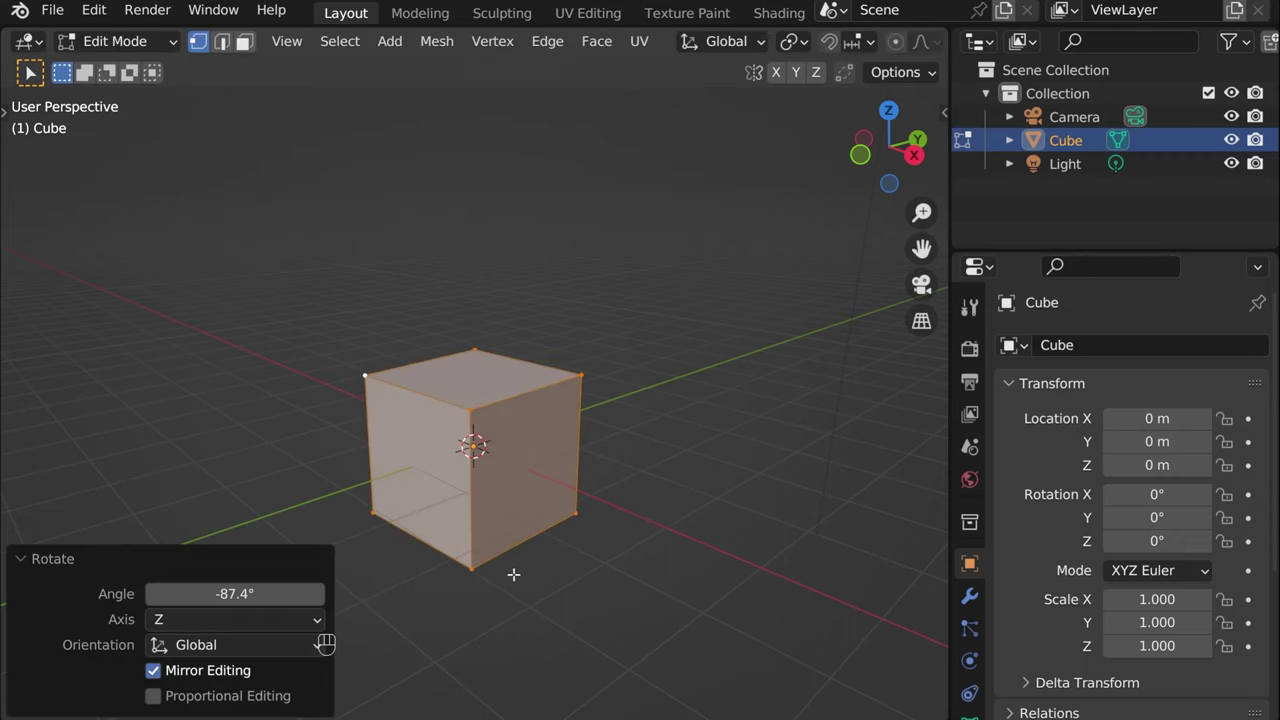
pyautogui.click(234, 593)
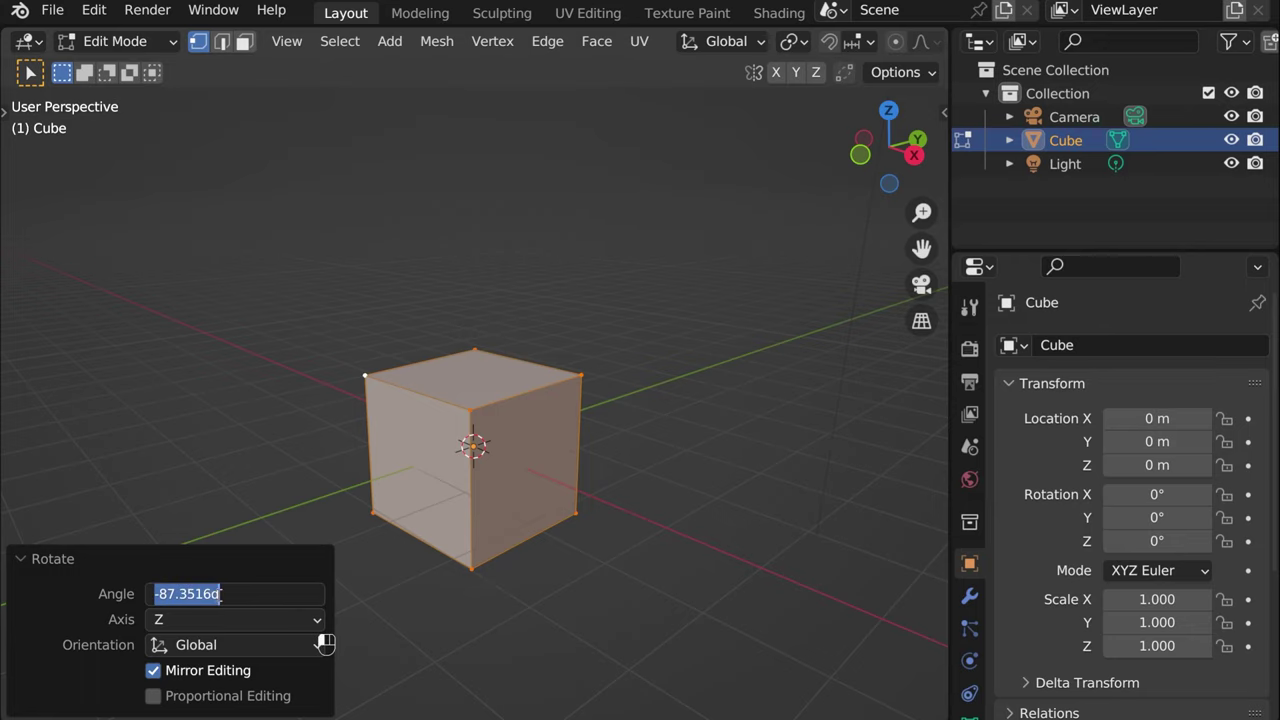
pyautogui.press('Return')
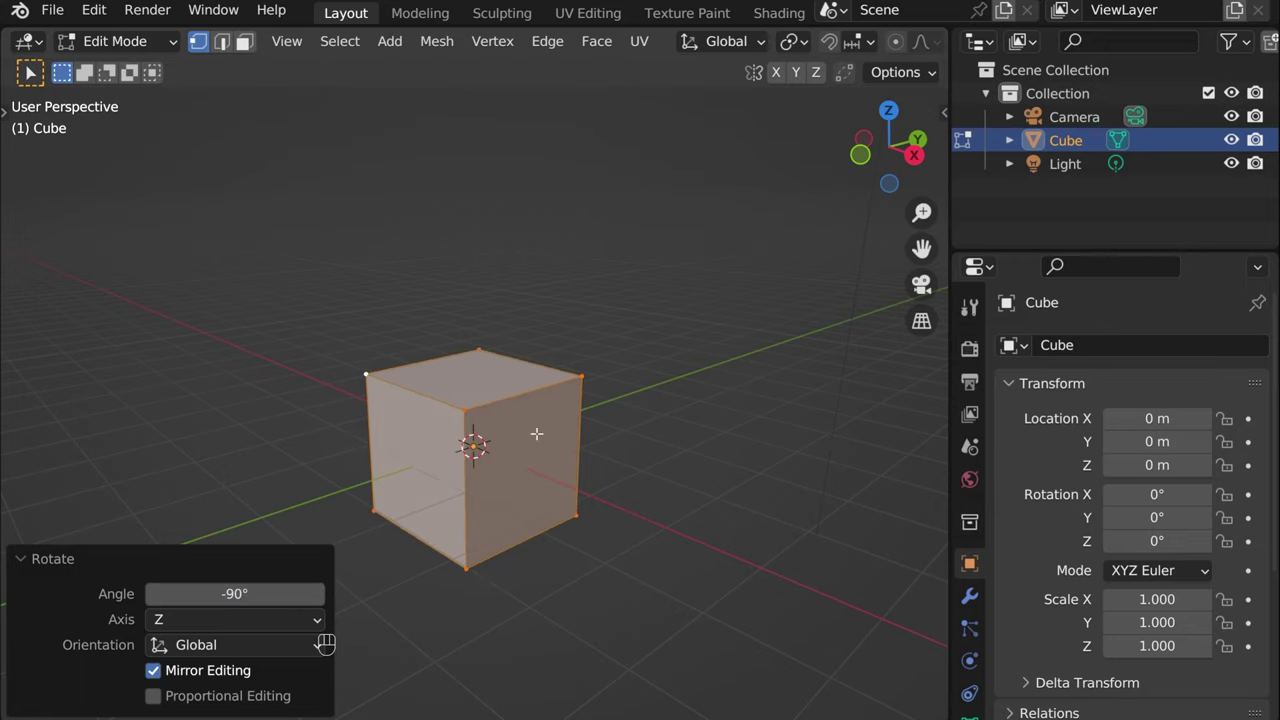
pyautogui.moveTo(546, 450)
pyautogui.mouseDown(button='middle')
pyautogui.moveTo(497, 571)
pyautogui.moveTo(583, 491)
pyautogui.moveTo(617, 374)
pyautogui.moveTo(612, 410)
pyautogui.moveTo(560, 423)
pyautogui.moveTo(560, 447)
pyautogui.mouseUp(button='middle')
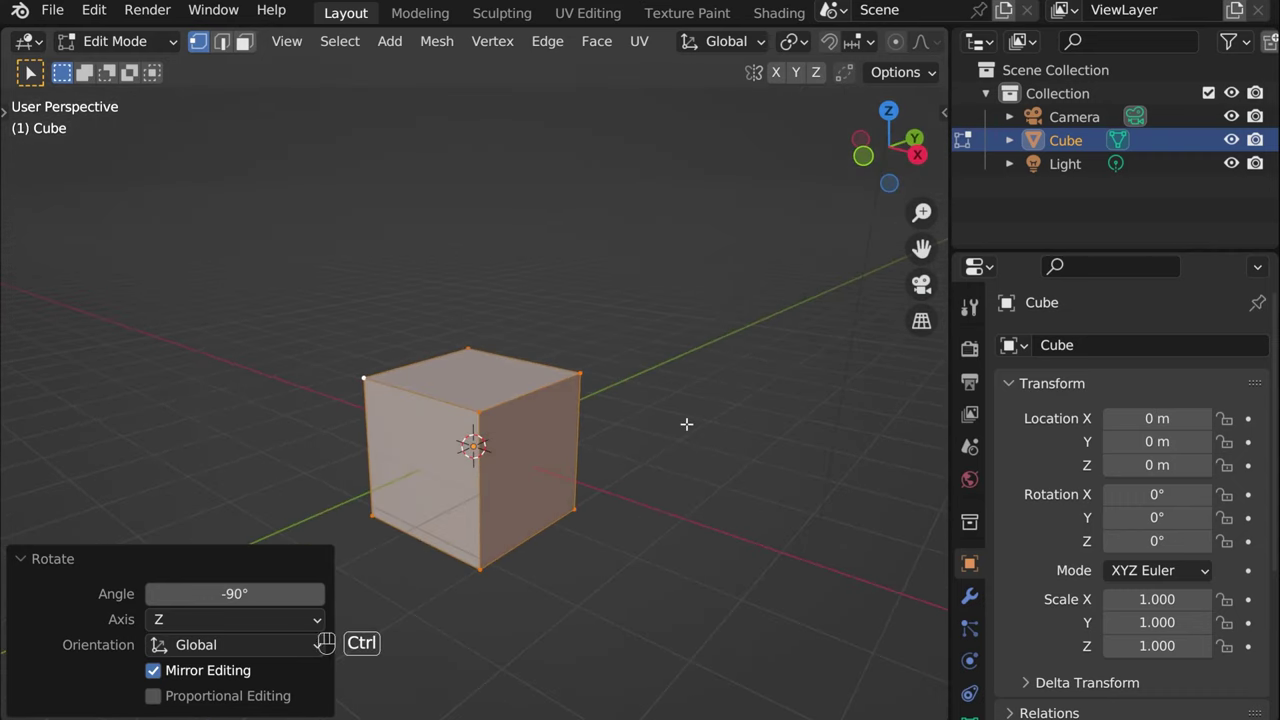
pyautogui.hotkey('ctrl', 'z')
pyautogui.hotkey('ctrl', 'z')
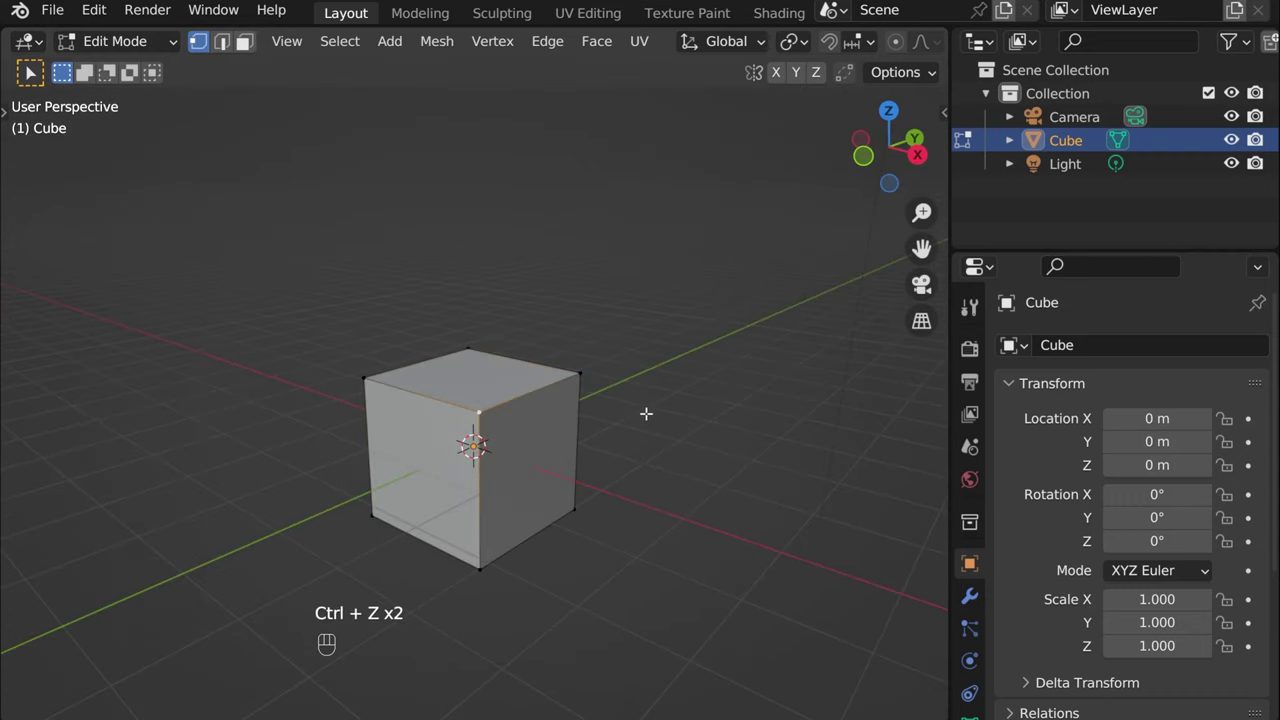
# Step: Reselect the whole mesh and rotate it 90° about Z
pyautogui.press('a')
pyautogui.press('r')
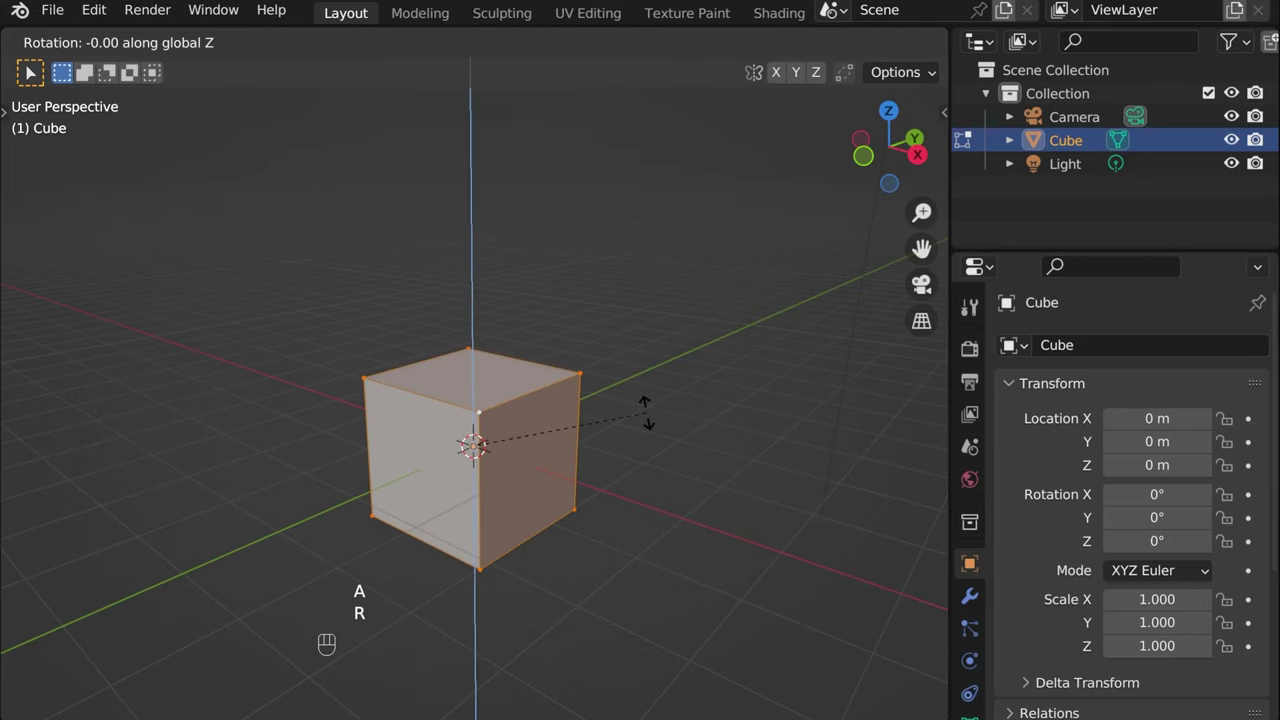
pyautogui.write('90')
pyautogui.click(645, 410)
pyautogui.moveTo(350, 450)
pyautogui.mouseDown(button='middle')
pyautogui.moveTo(409, 603)
pyautogui.moveTo(597, 354)
pyautogui.moveTo(714, 469)
pyautogui.moveTo(250, 484)
pyautogui.moveTo(420, 470)
pyautogui.moveTo(367, 469)
pyautogui.mouseUp(button='middle')
# Step: Return to Object Mode and reselect the cube object
pyautogui.click(189, 254)
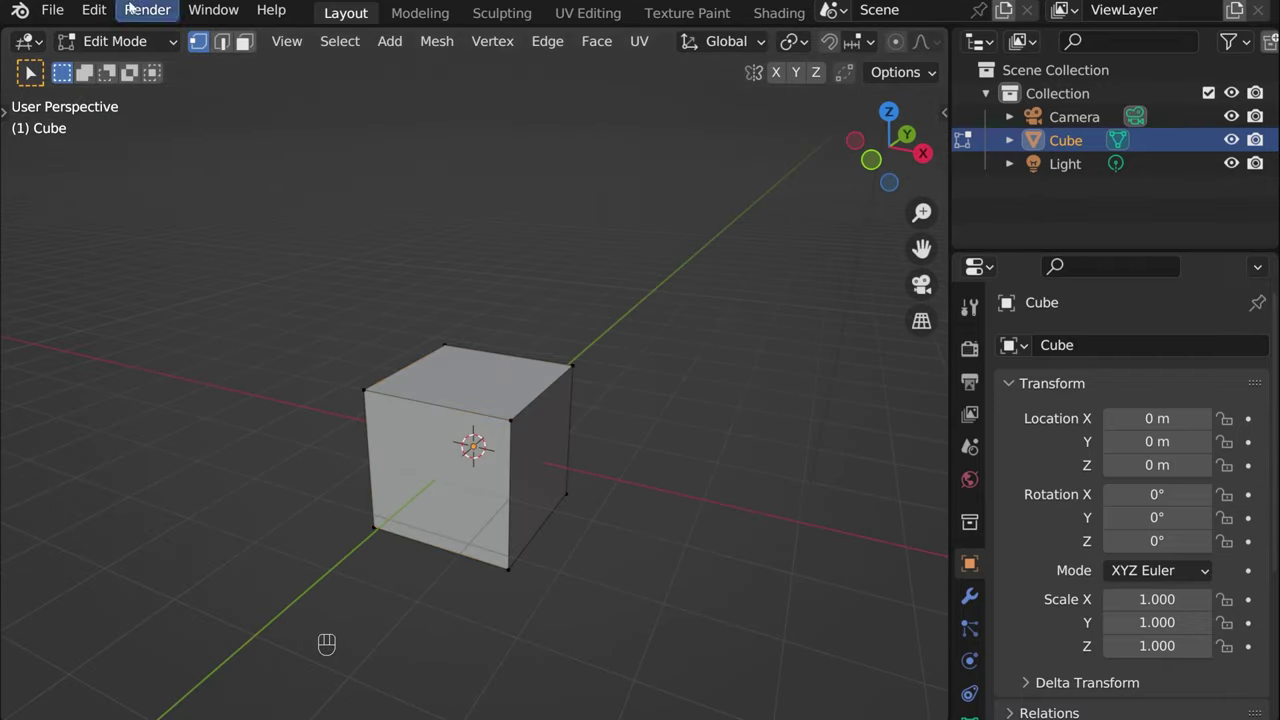
pyautogui.click(115, 41)
pyautogui.click(129, 66)
pyautogui.click(600, 380)
pyautogui.moveTo(521, 467); pyautogui.dragTo(613, 495, button='middle')
pyautogui.click(520, 483)
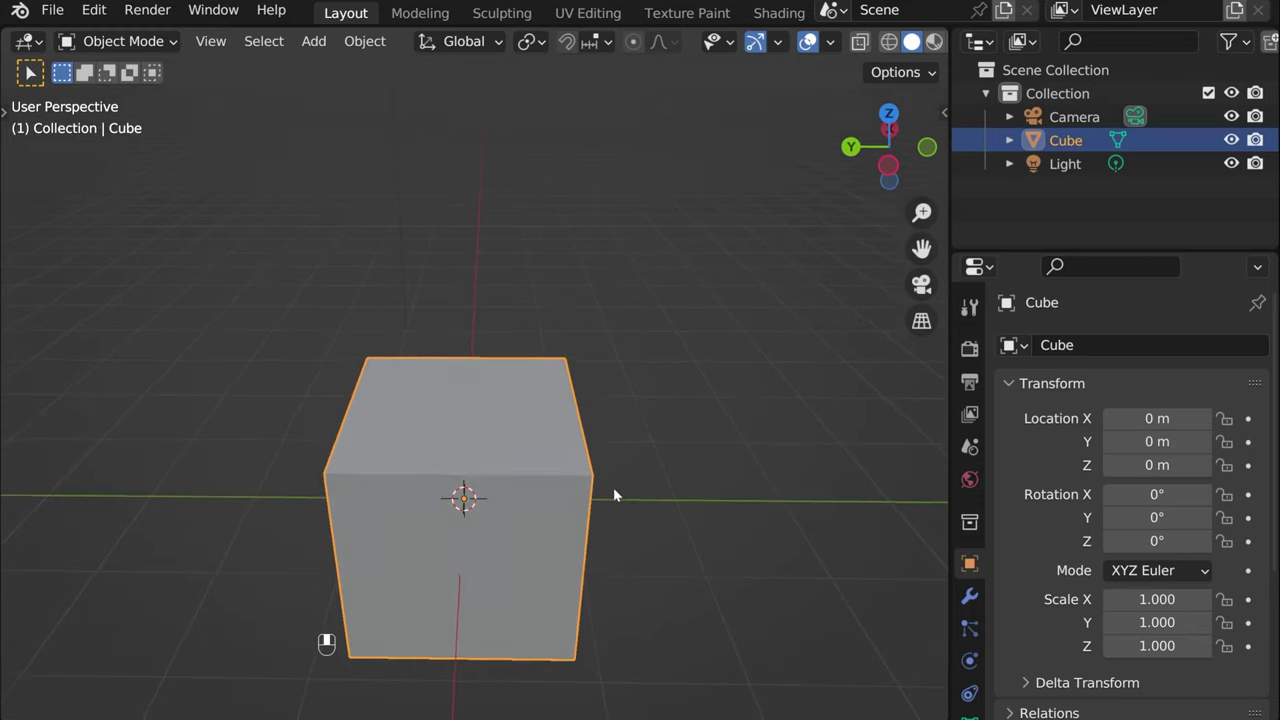
# Step: Back in Edit Mode with face select, select the cube's top face
pyautogui.click(174, 42)
pyautogui.click(143, 92)
pyautogui.moveTo(324, 323); pyautogui.dragTo(362, 463, button='middle')
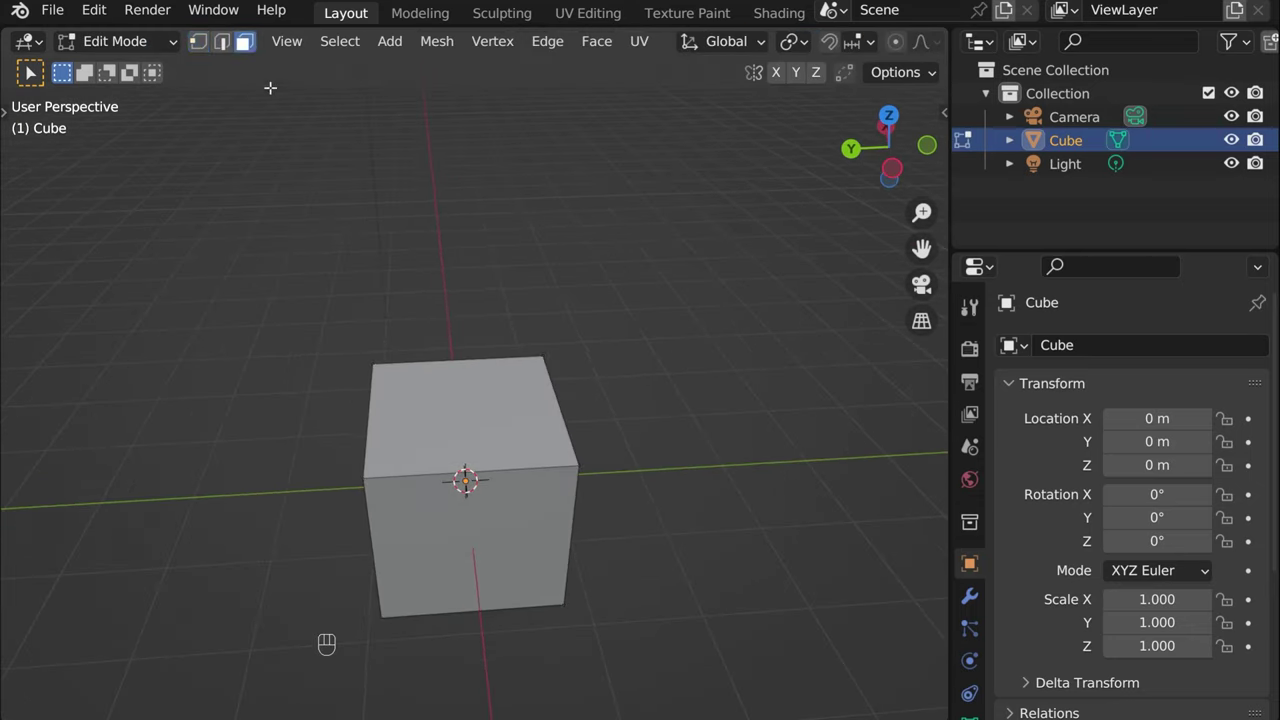
pyautogui.click(493, 403)
pyautogui.moveTo(483, 499); pyautogui.dragTo(585, 428, button='middle')
# Step: Move the top face along Z, then undo the accidental move
pyautogui.press('g')
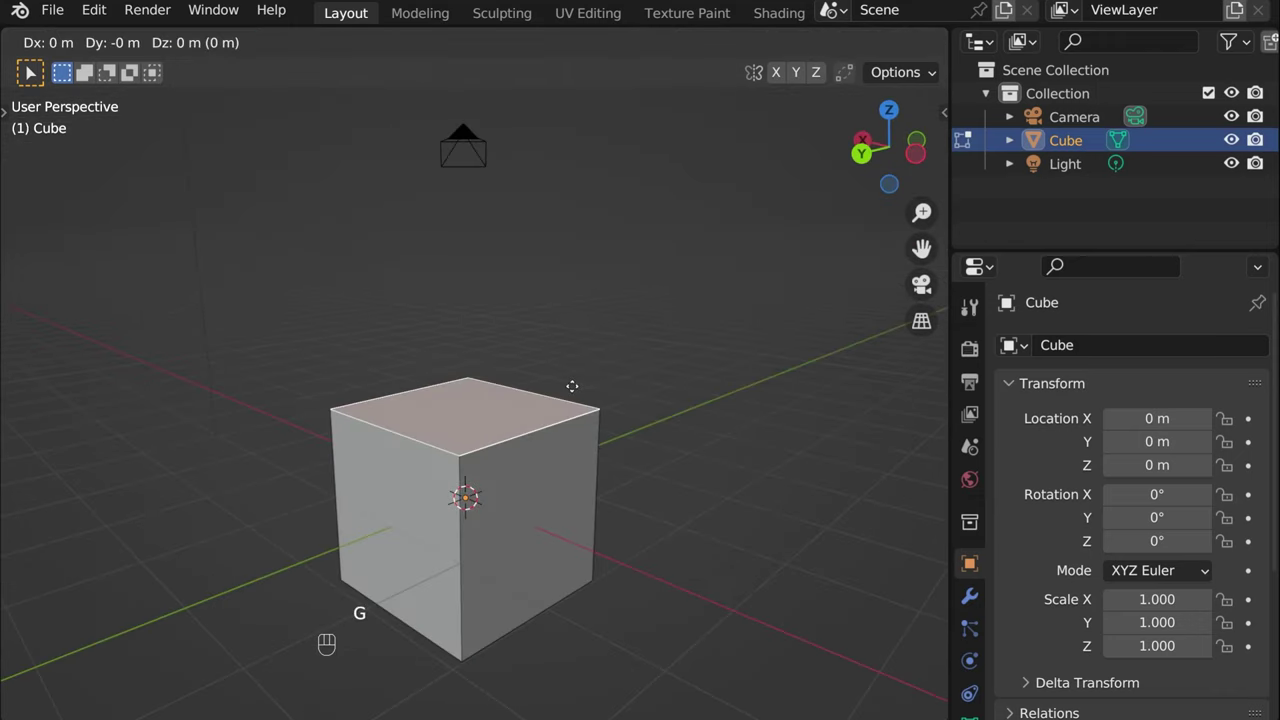
pyautogui.press('z')
pyautogui.click(572, 445)
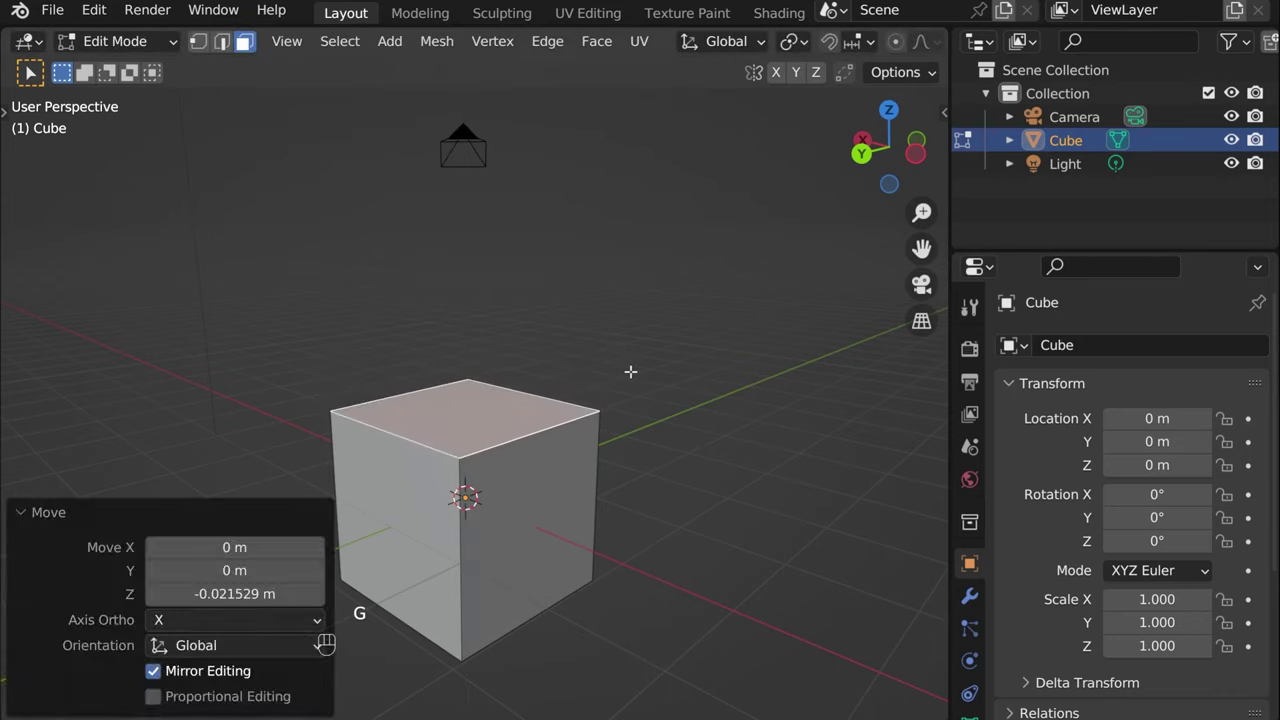
pyautogui.hotkey('ctrl', 'z')
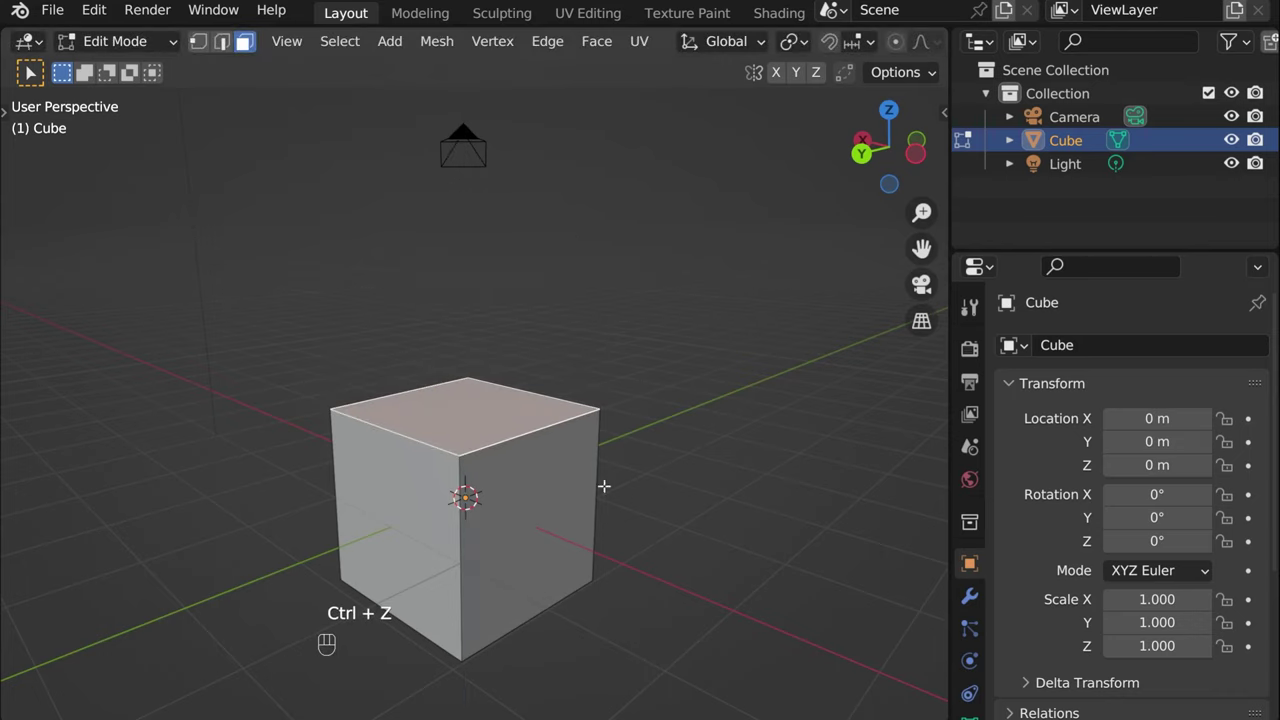
pyautogui.moveTo(398, 465)
pyautogui.mouseDown(button='middle')
pyautogui.moveTo(646, 434)
pyautogui.moveTo(346, 443)
pyautogui.moveTo(380, 456)
pyautogui.mouseUp(button='middle')
# Step: Extrude the top face down into the cube and scale it to 0.688
pyautogui.press('e')
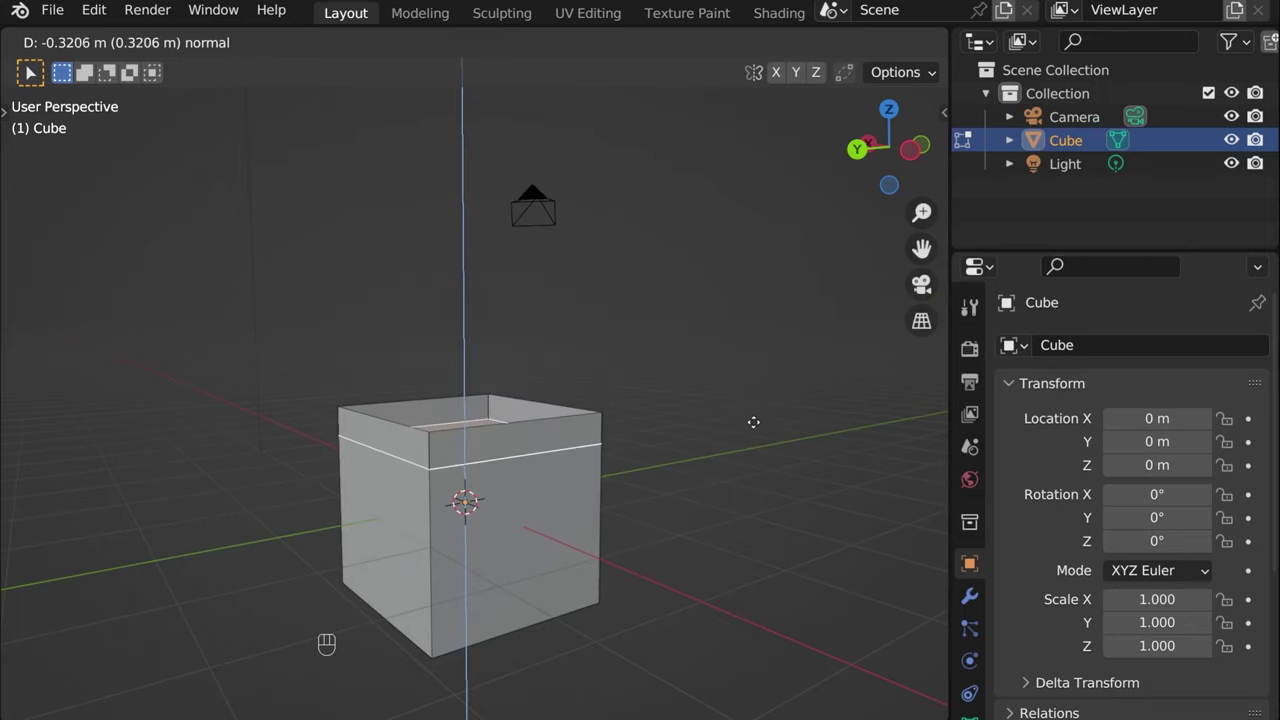
pyautogui.click(669, 440)
pyautogui.moveTo(669, 440); pyautogui.dragTo(628, 549, button='middle')
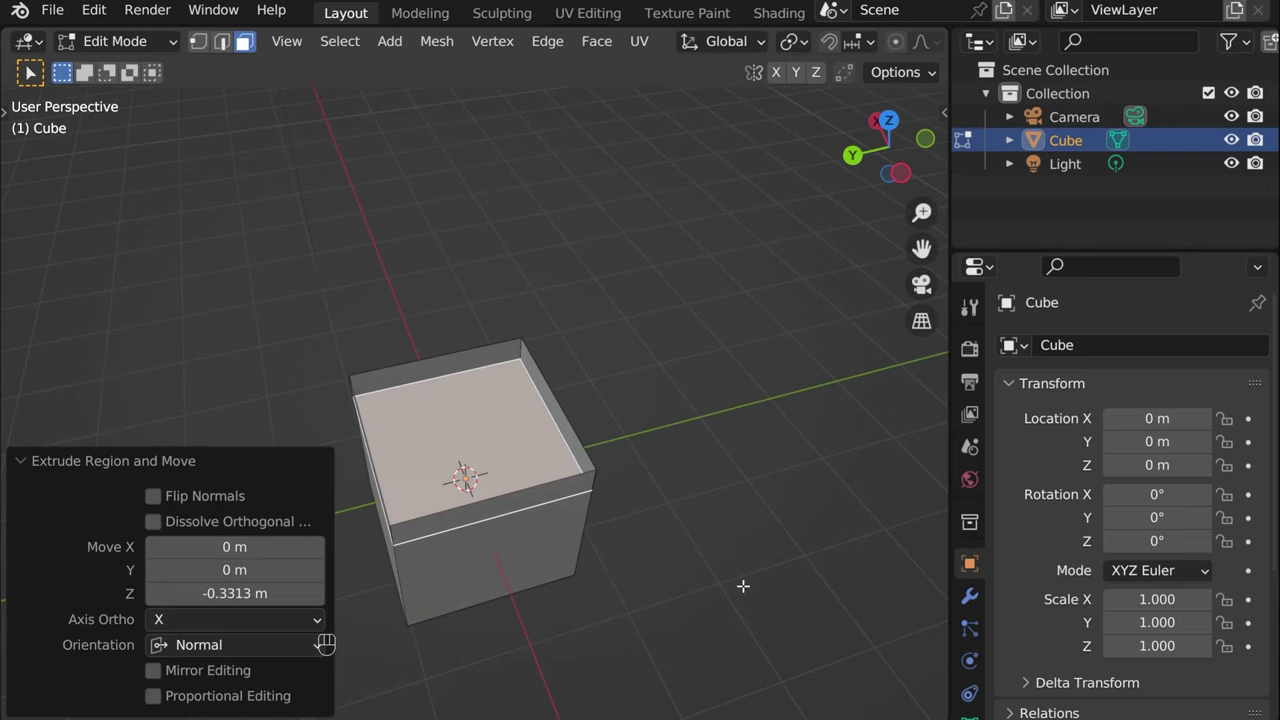
pyautogui.press('s')
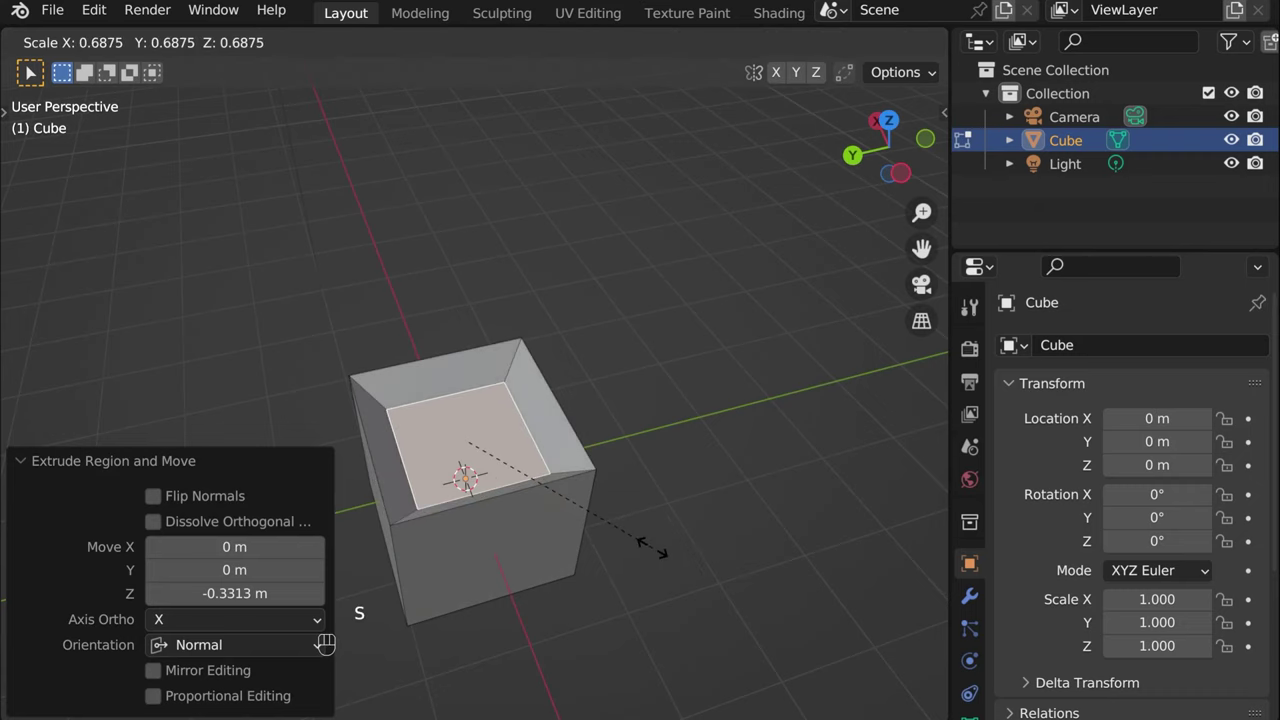
pyautogui.click(660, 550)
pyautogui.moveTo(414, 551); pyautogui.dragTo(490, 492, button='middle')
# Step: Extrude the top face up 2.285 m into a column and taper it to 0.647
pyautogui.press('e')
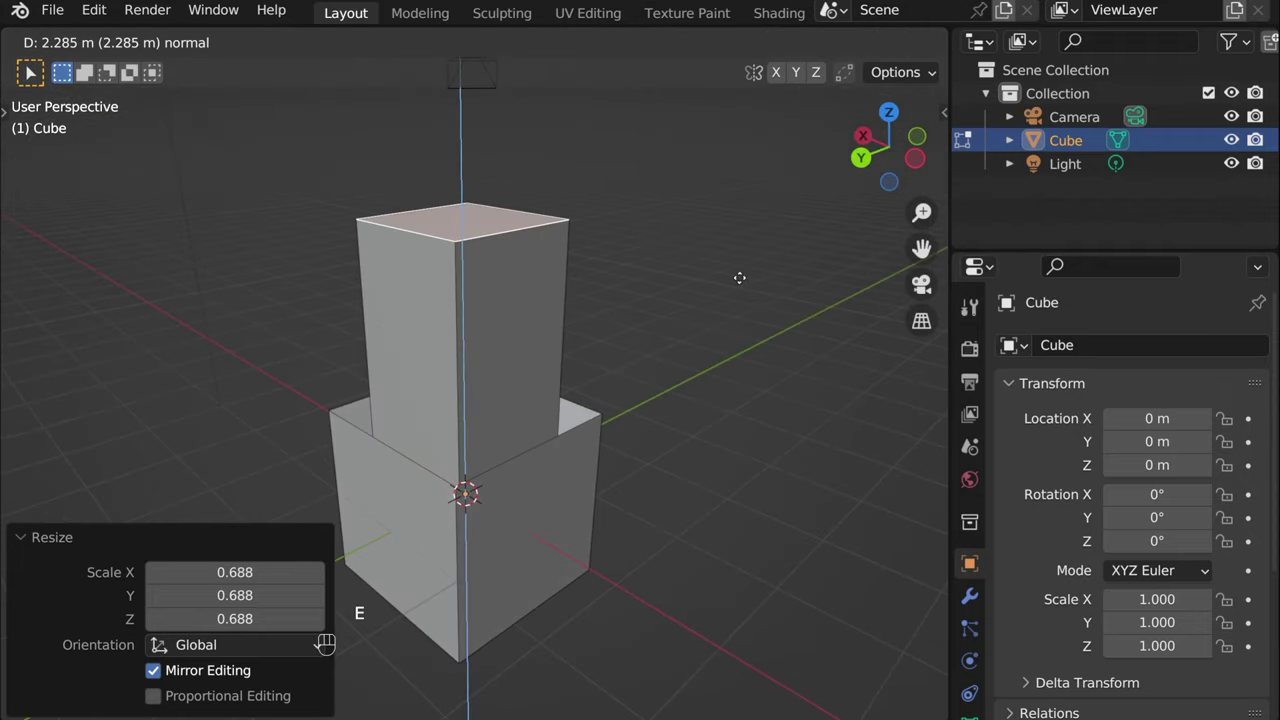
pyautogui.click(740, 277)
pyautogui.moveTo(740, 277); pyautogui.dragTo(583, 491, button='middle')
pyautogui.press('s')
pyautogui.click(391, 400)
pyautogui.moveTo(391, 400); pyautogui.dragTo(187, 437, button='middle')
pyautogui.scroll(-5, 520, 480)
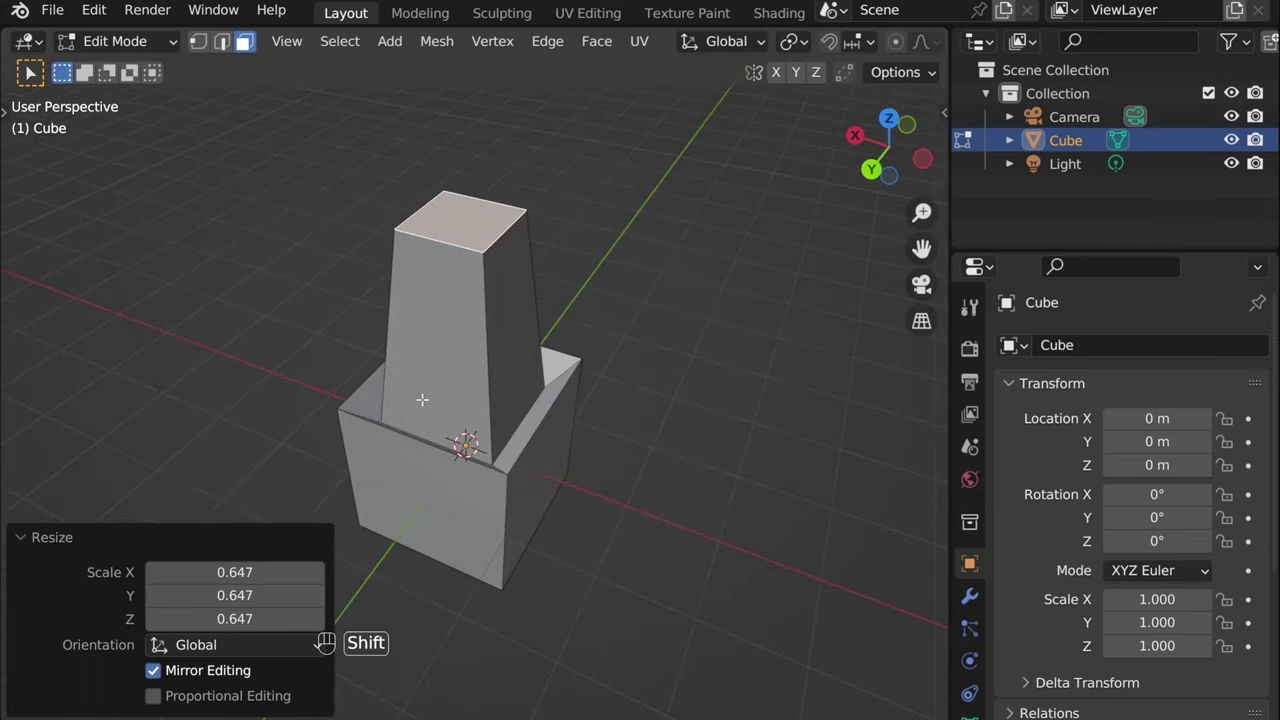
pyautogui.moveTo(437, 397); pyautogui.dragTo(587, 427, button='middle')
pyautogui.moveTo(539, 520); pyautogui.dragTo(548, 452, button='middle')
# Step: Extrude the left side face, scaling it to 0.339 and then to 2.478
pyautogui.press('e')
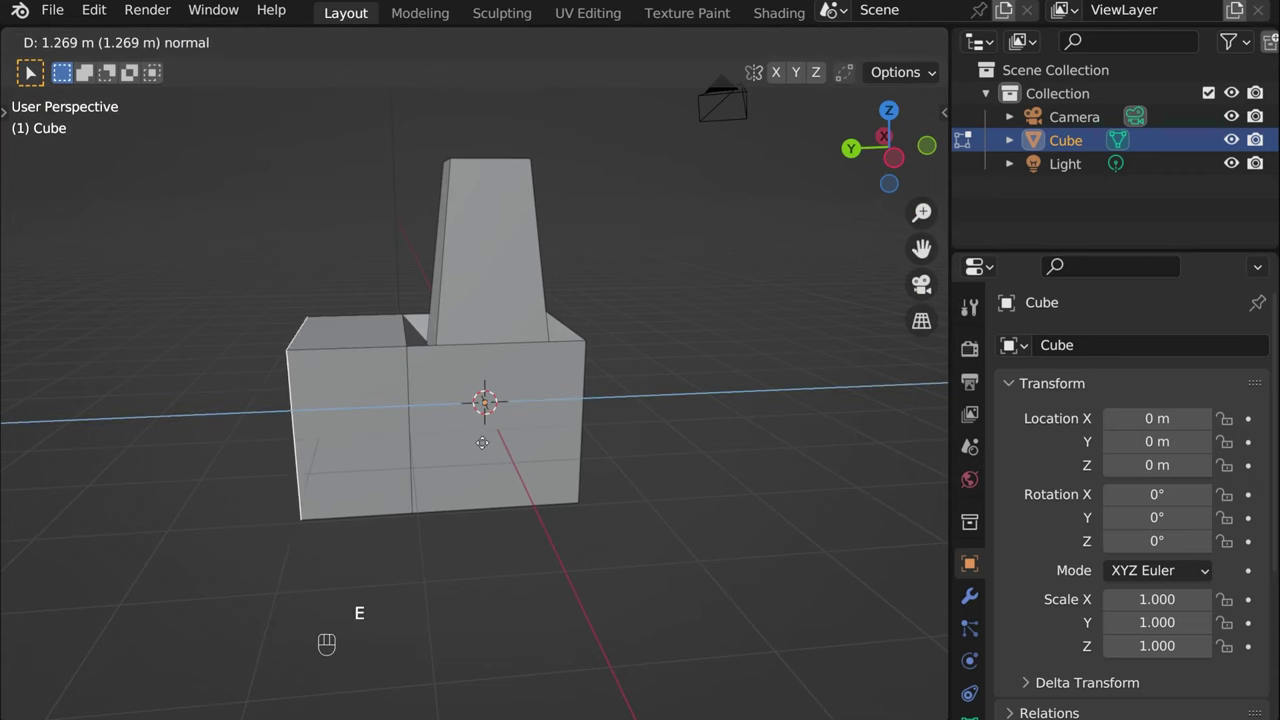
pyautogui.click(603, 597)
pyautogui.press('s')
pyautogui.click(517, 469)
pyautogui.moveTo(517, 469); pyautogui.dragTo(540, 369, button='middle')
pyautogui.press('s')
pyautogui.click(573, 449)
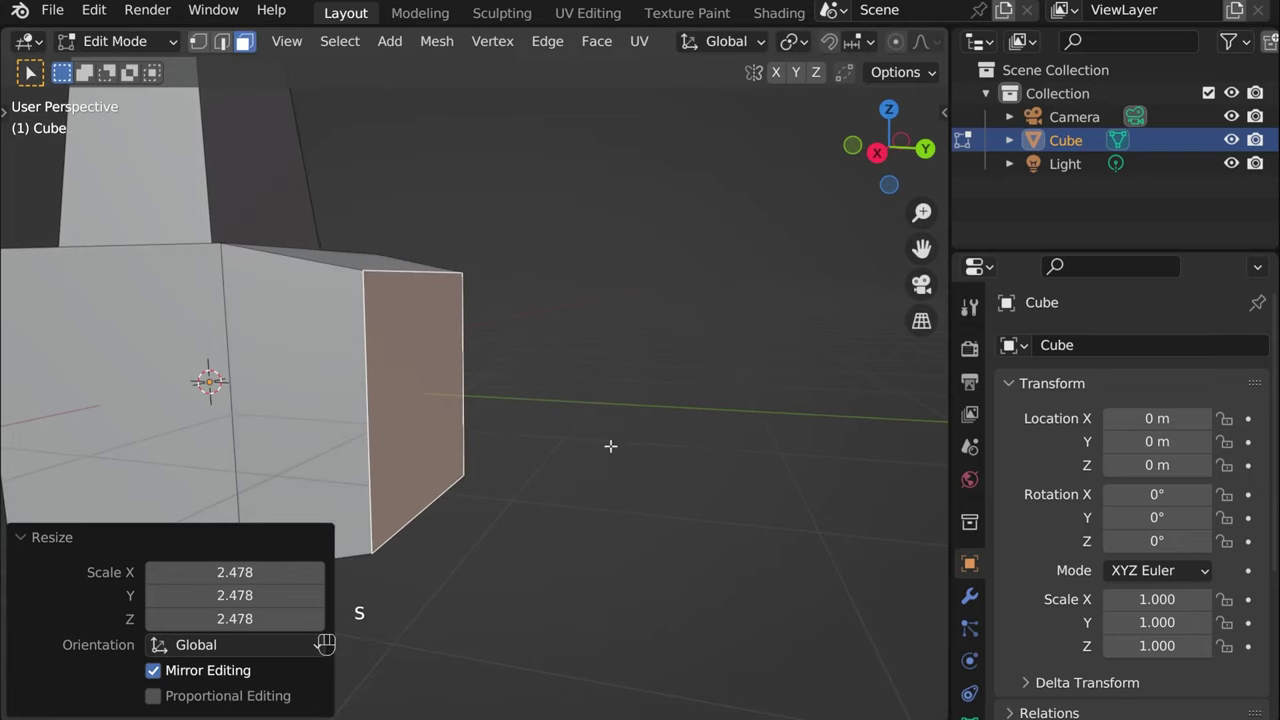
# Step: Raise the side face 1.0685 m along Z and return to Object Mode
pyautogui.press('g')
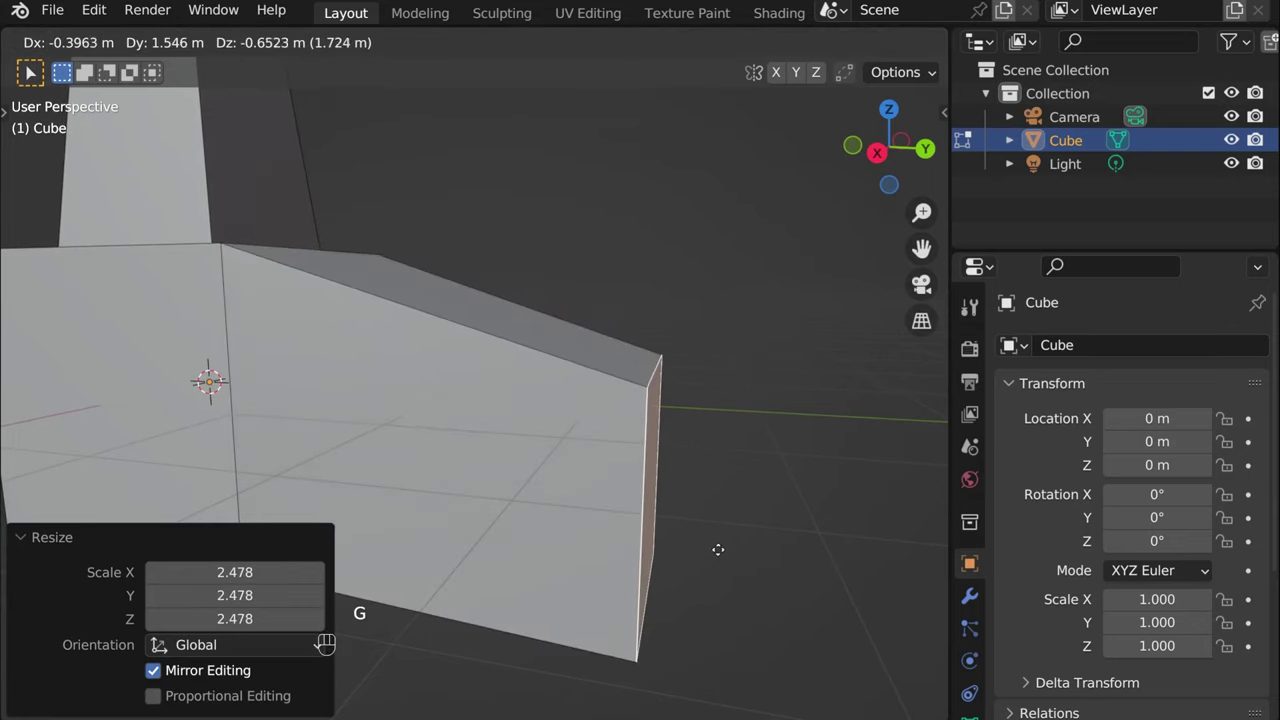
pyautogui.press('z')
pyautogui.click(466, 363)
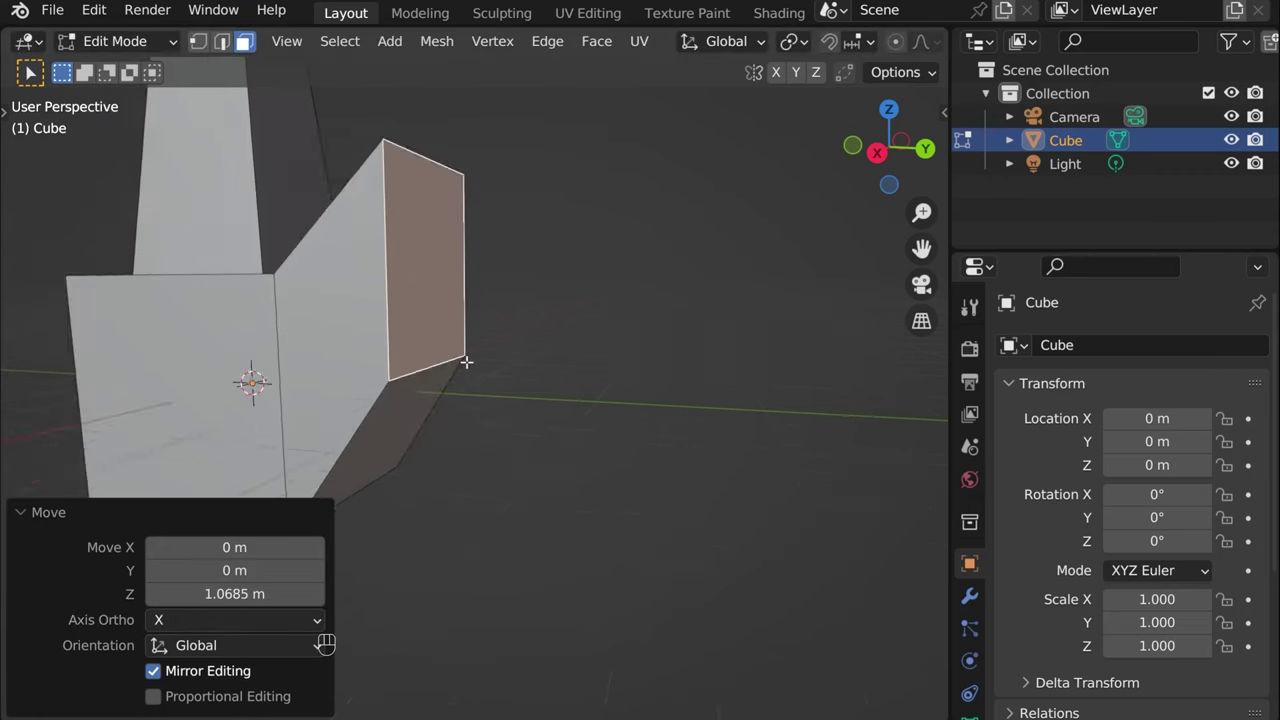
pyautogui.scroll(-5, 471, 370)
pyautogui.moveTo(471, 370); pyautogui.dragTo(509, 400, button='middle')
pyautogui.click(433, 421)
pyautogui.moveTo(433, 421); pyautogui.dragTo(260, 163, button='middle')
pyautogui.click(115, 41)
pyautogui.click(128, 69)
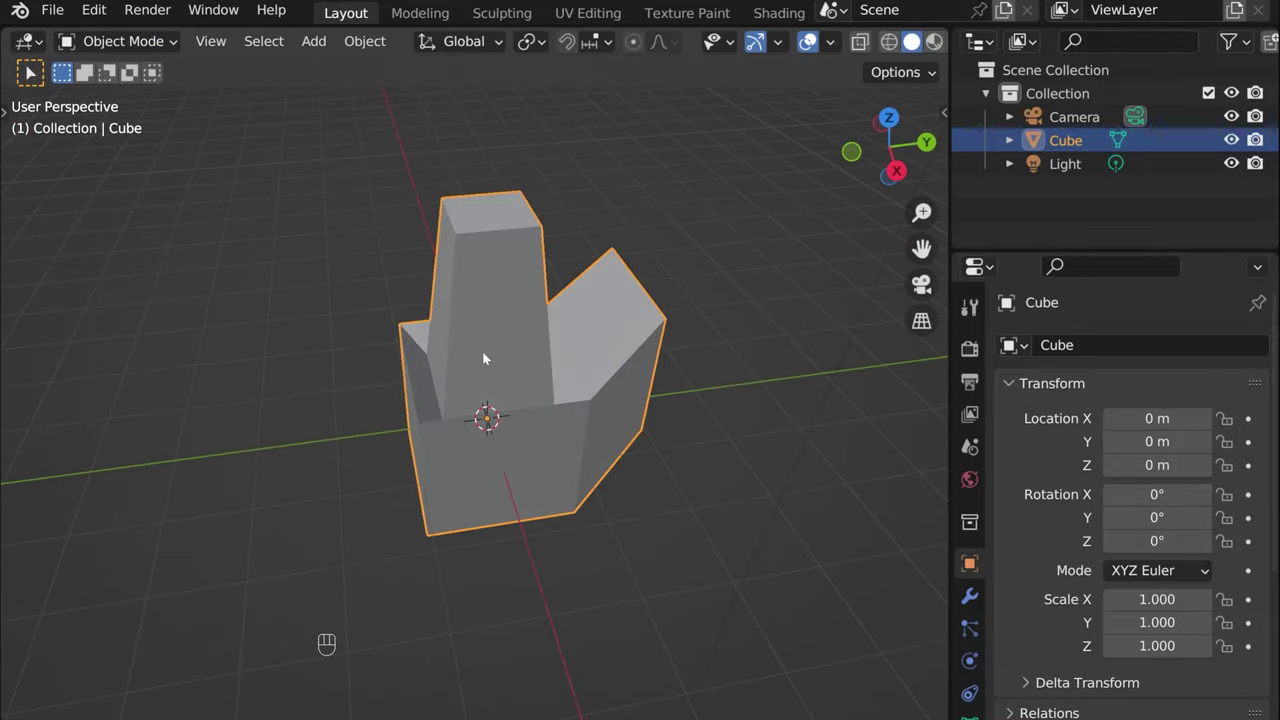
# Step: Delete the stepped cube and bring up the Shift+A Add > Mesh menu
pyautogui.press('Delete')
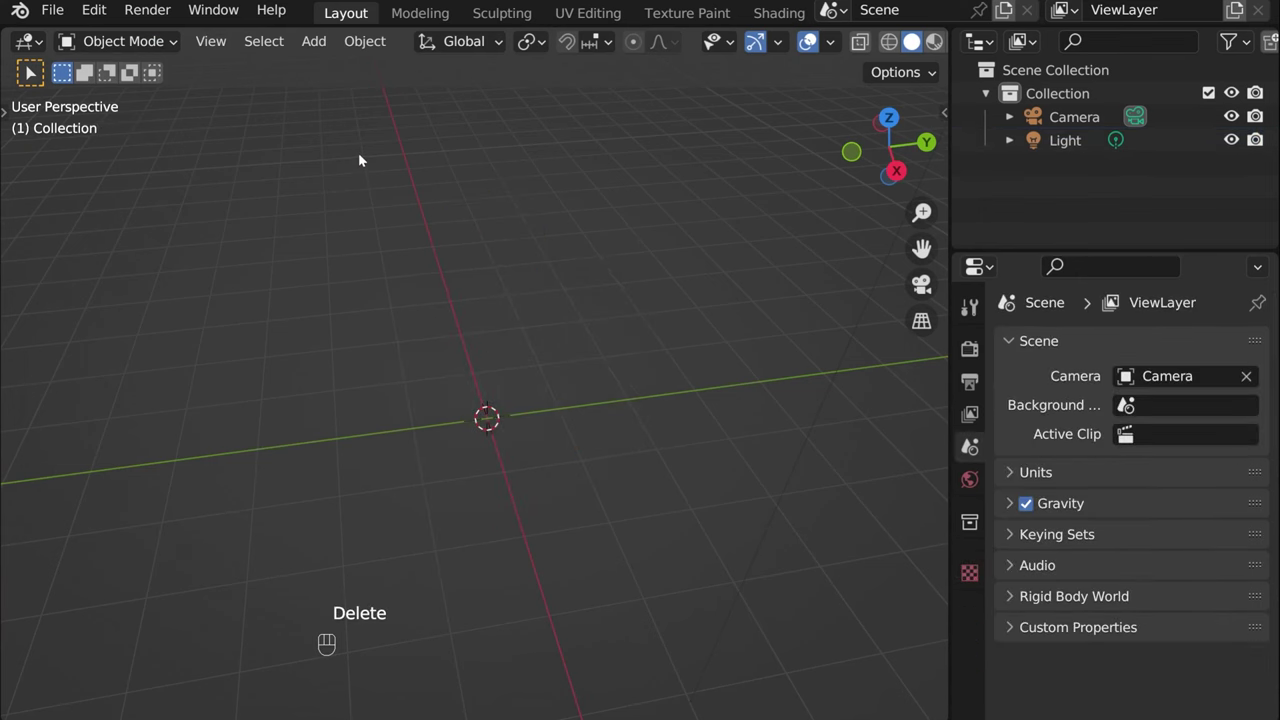
pyautogui.hotkey('shift', 'a')
pyautogui.moveTo(360, 160)
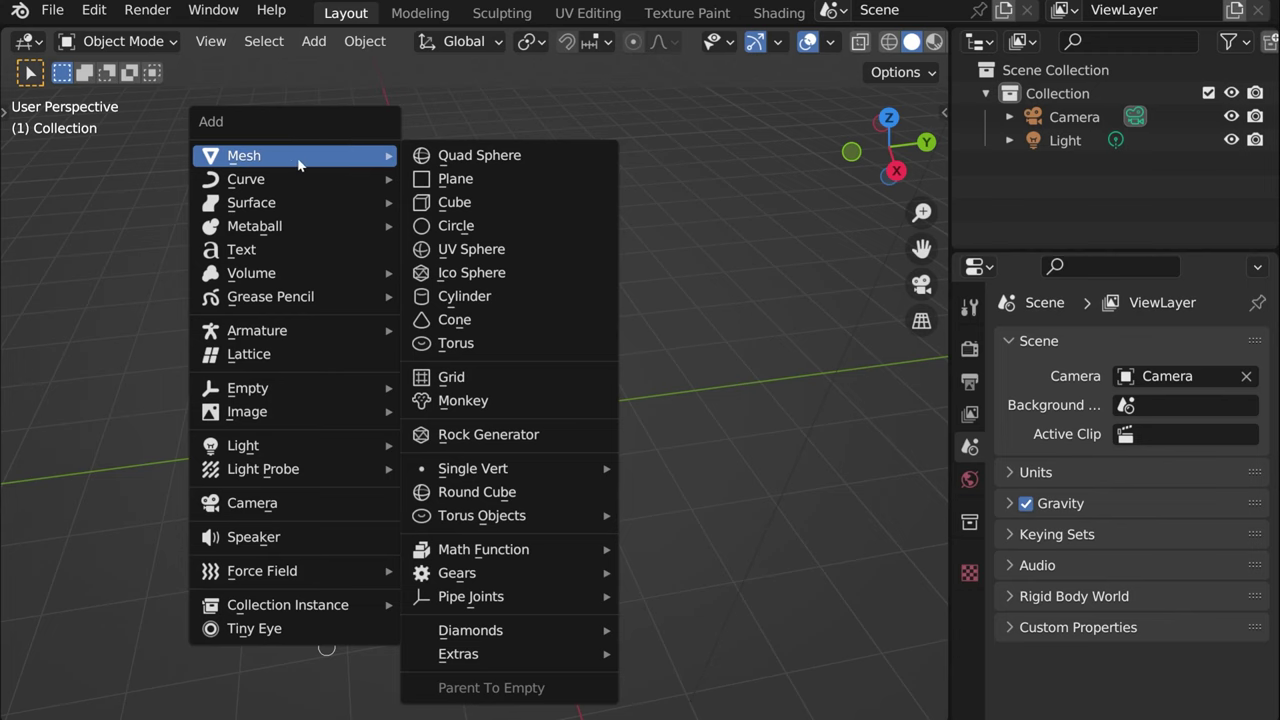
# Step: Add a Cube mesh with Size 3 m at the origin, then deselect it
pyautogui.click(470, 201)
pyautogui.moveTo(449, 341); pyautogui.dragTo(420, 450, button='middle')
pyautogui.scroll(3, 294, 481)
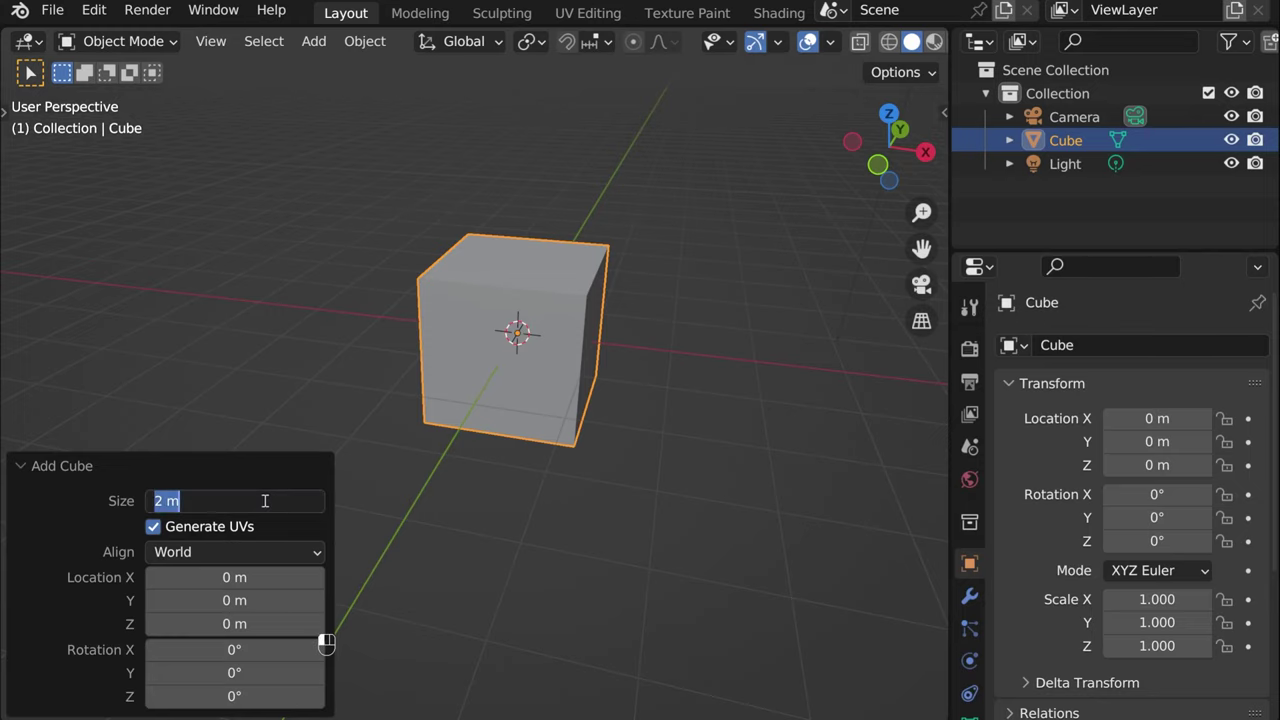
pyautogui.press('Return')
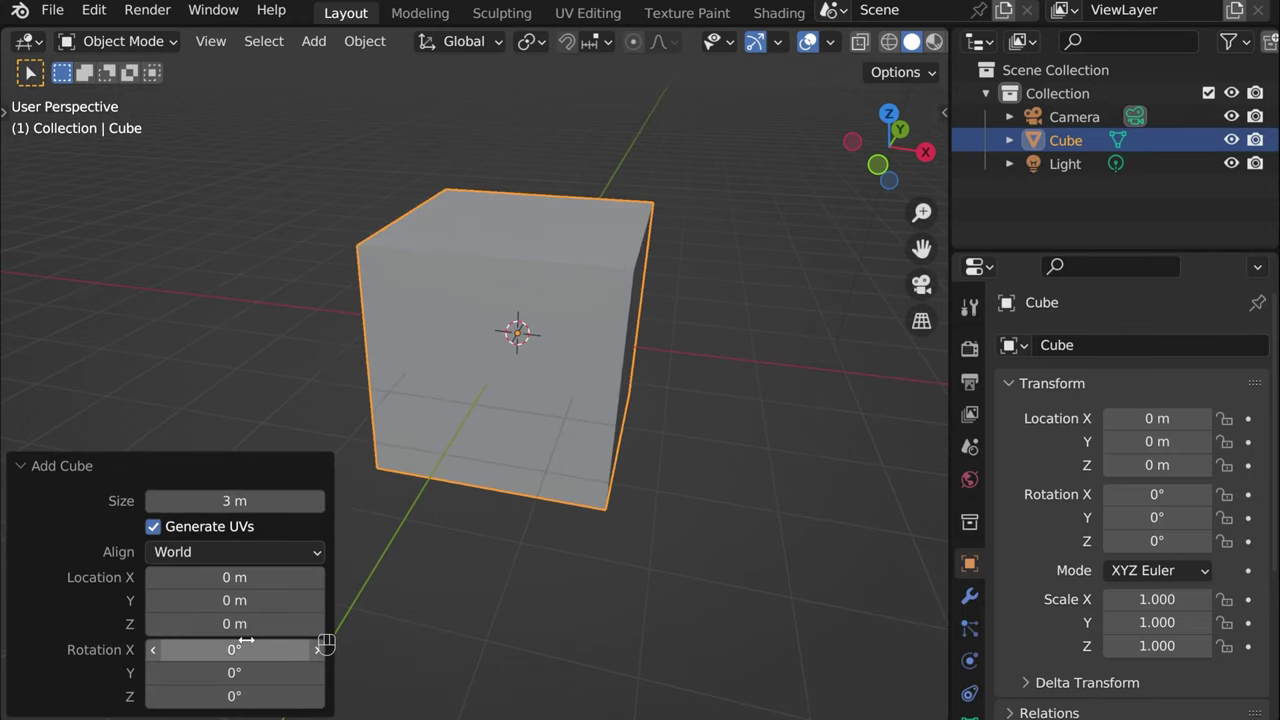
pyautogui.click(480, 574)
pyautogui.moveTo(480, 574); pyautogui.dragTo(680, 434, button='middle')
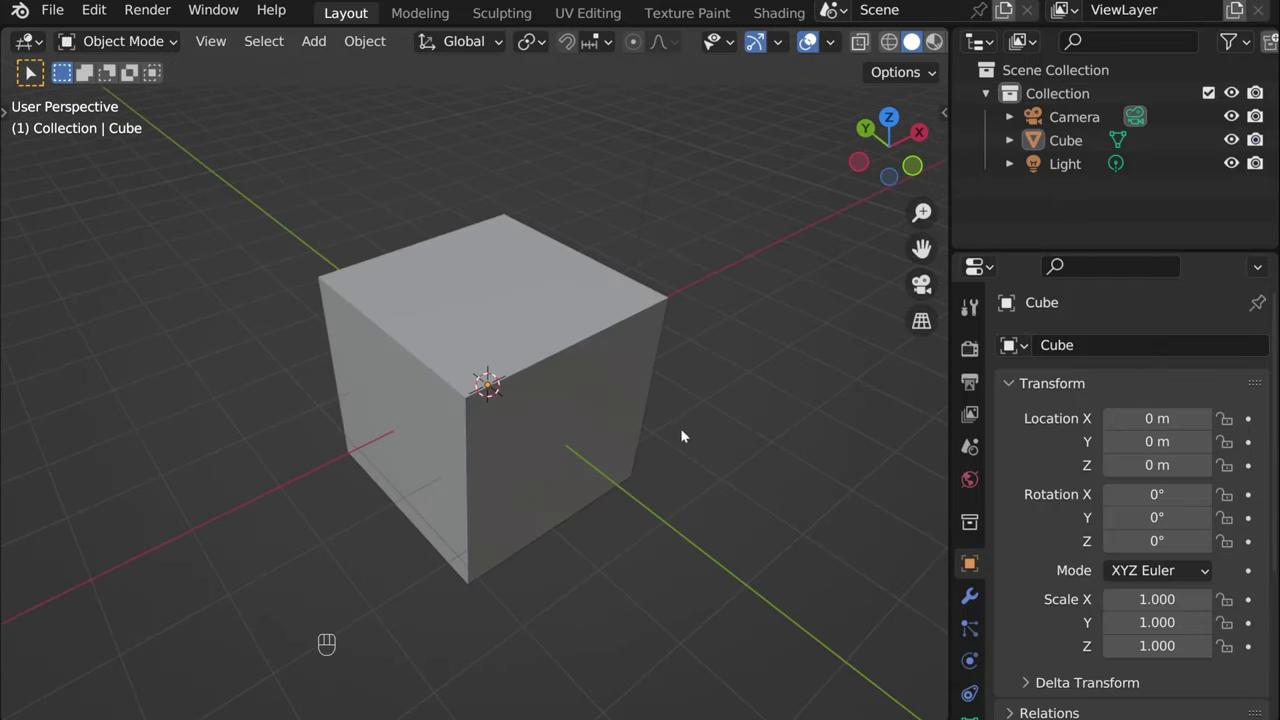